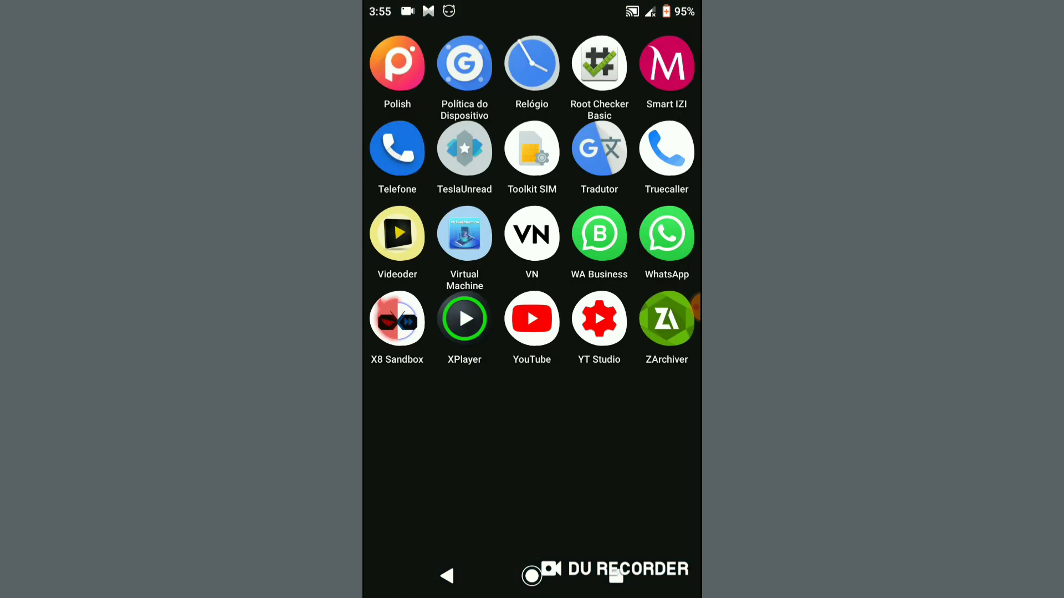
# - Drag the X8 Sandbox icon from the app drawer onto the home screen above ZArchiver
pyautogui.scroll(10, 532, 286)
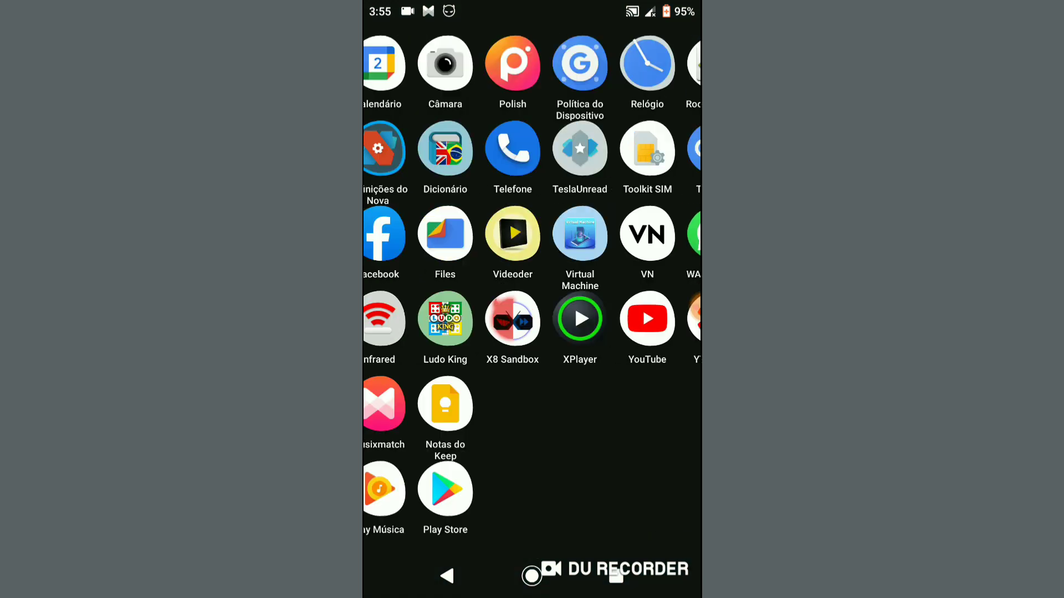
pyautogui.scroll(-10, 532, 286)
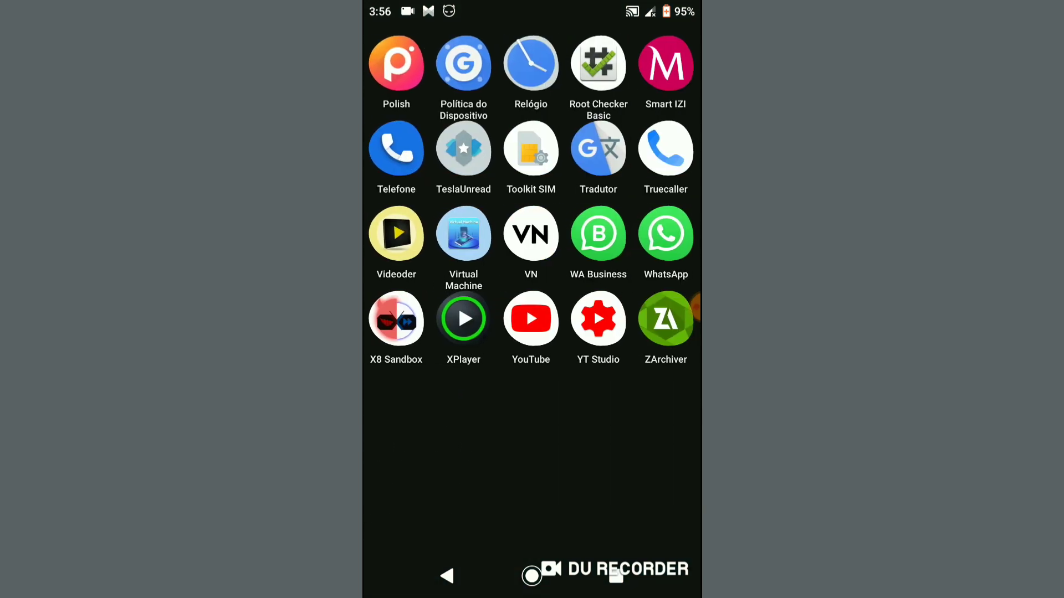
pyautogui.moveTo(397, 320); pyautogui.dragTo(574, 234)
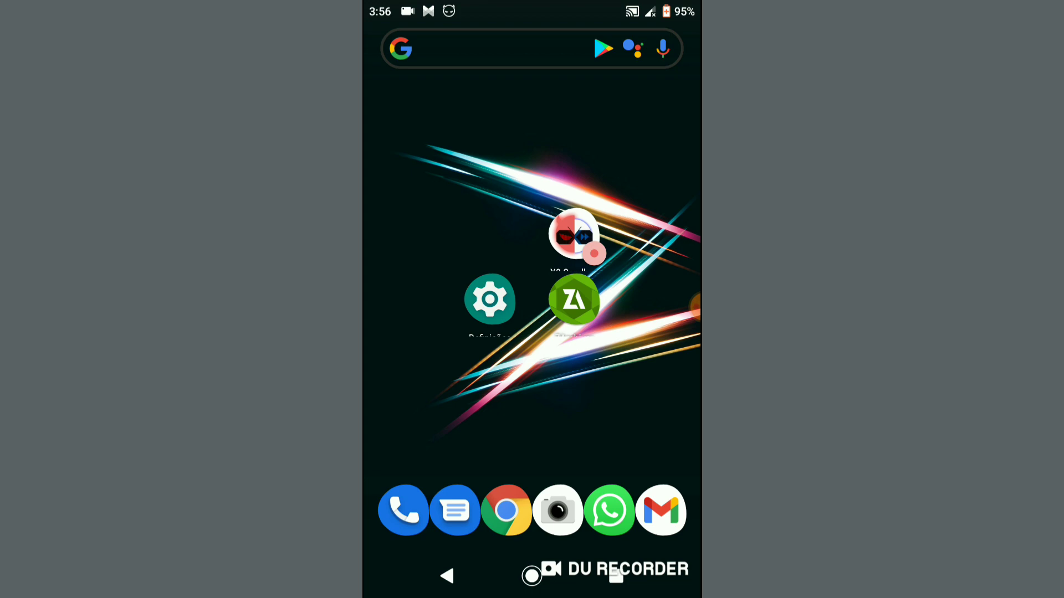
# - In Settings > Sistema > Acerca do telefone, tap Número de compilação to enable developer mode
pyautogui.click(489, 299)
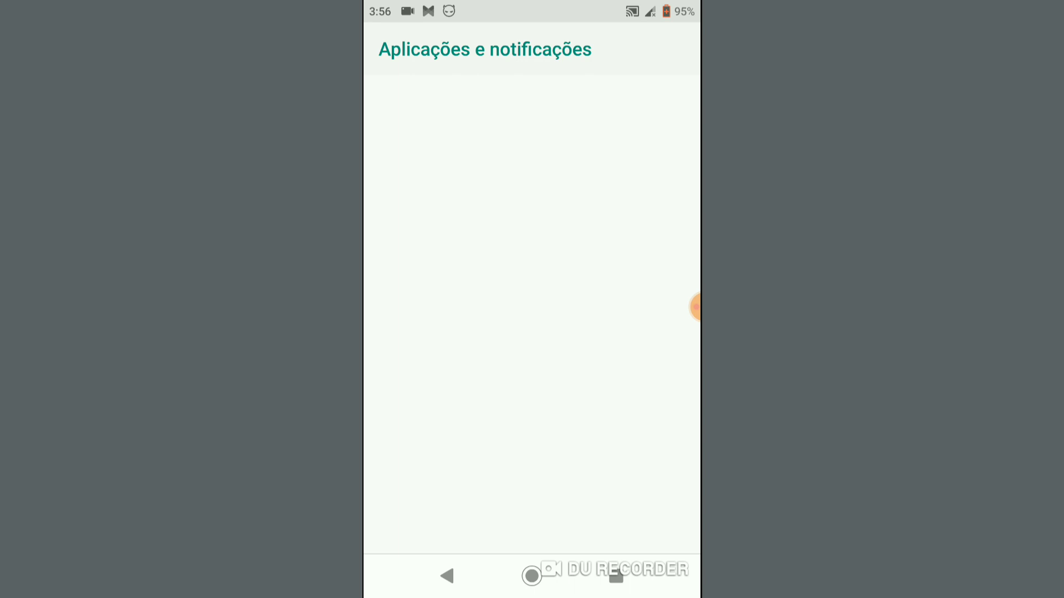
pyautogui.scroll(-5, 532, 333)
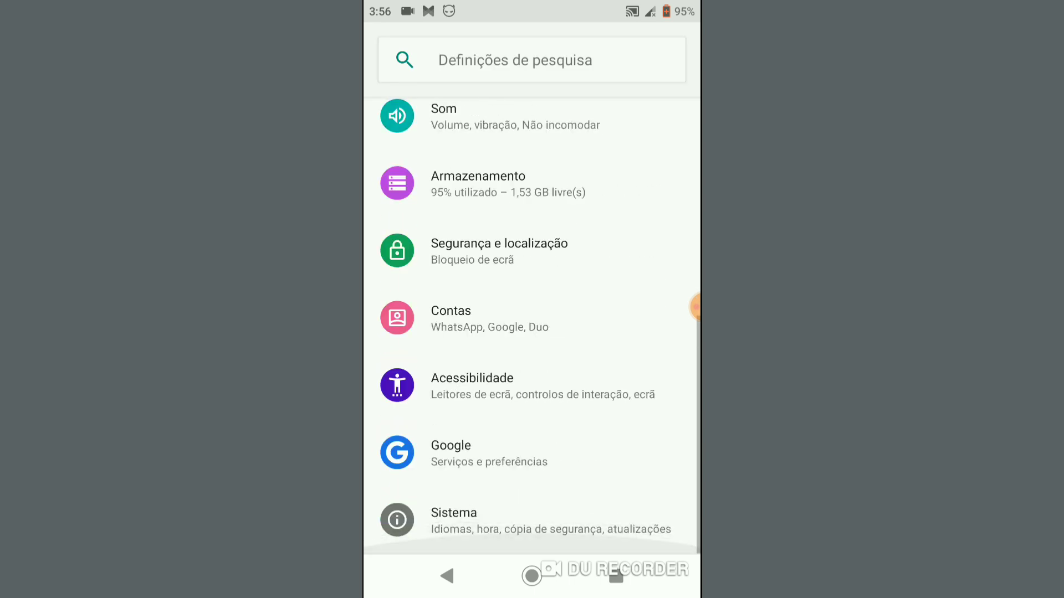
pyautogui.click(532, 520)
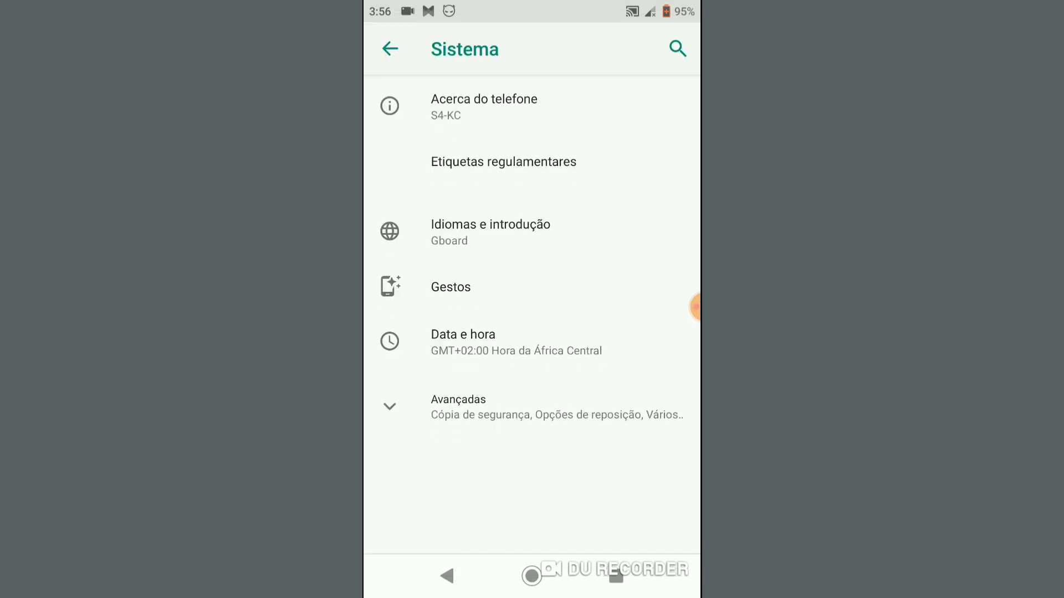
pyautogui.click(484, 107)
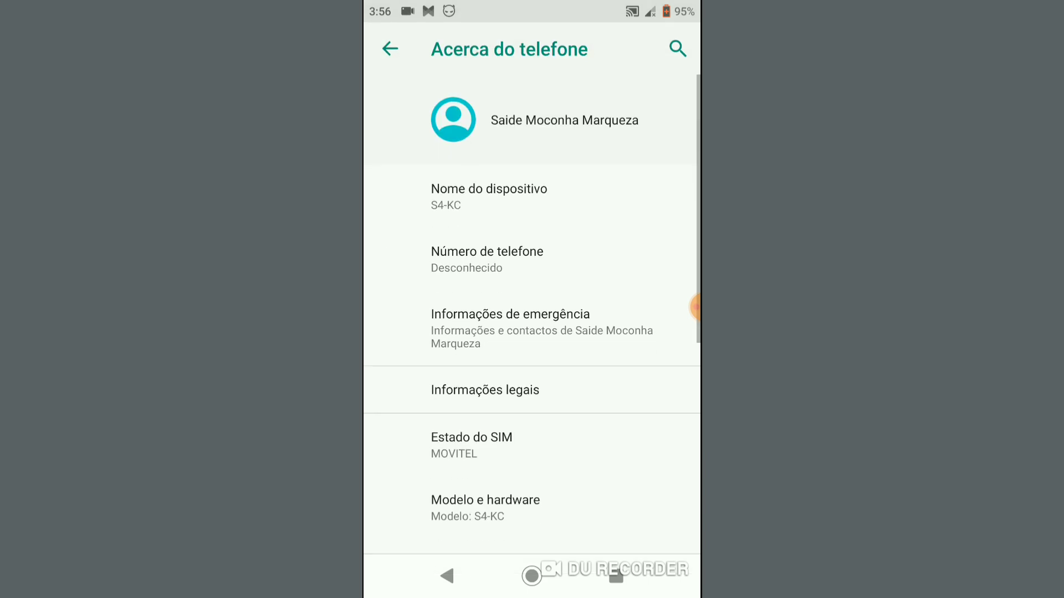
pyautogui.scroll(-10, 532, 311)
pyautogui.click(496, 523)
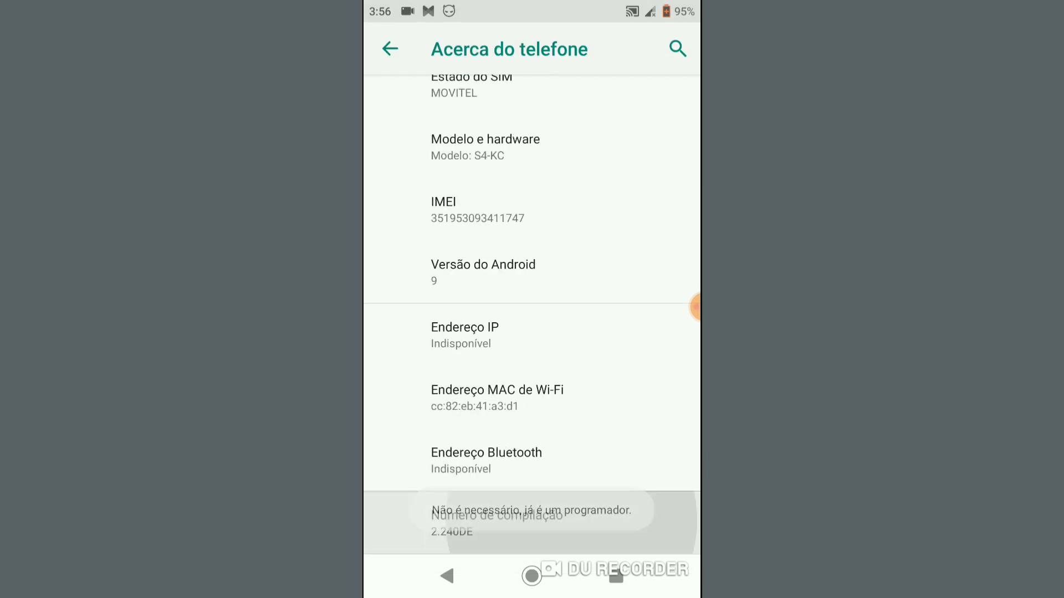
# - Return to the System page and expand Avançadas to reveal developer options
pyautogui.click(390, 49)
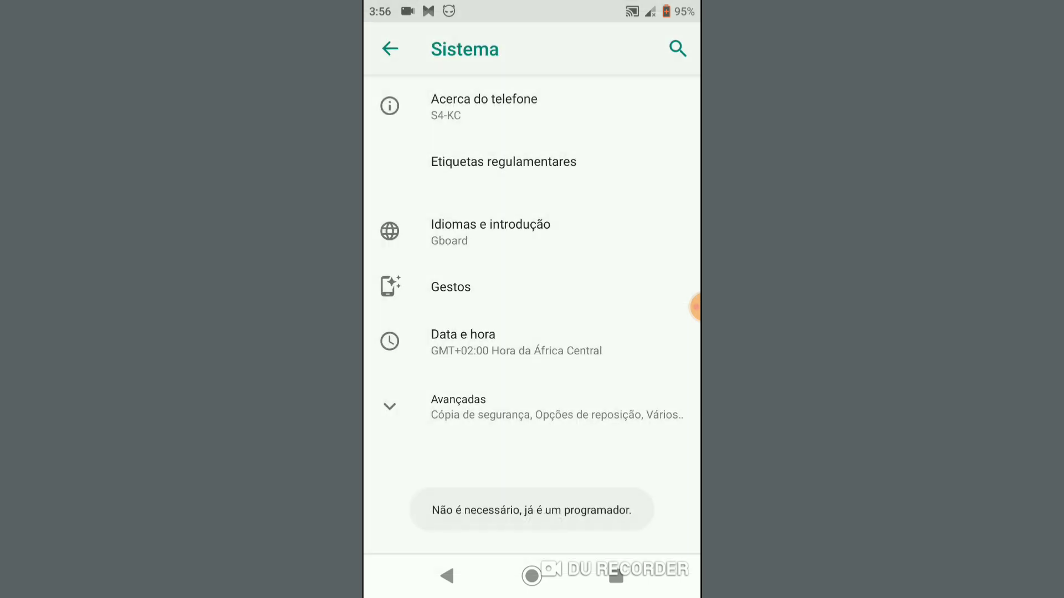
pyautogui.click(458, 408)
pyautogui.scroll(-3, 531, 277)
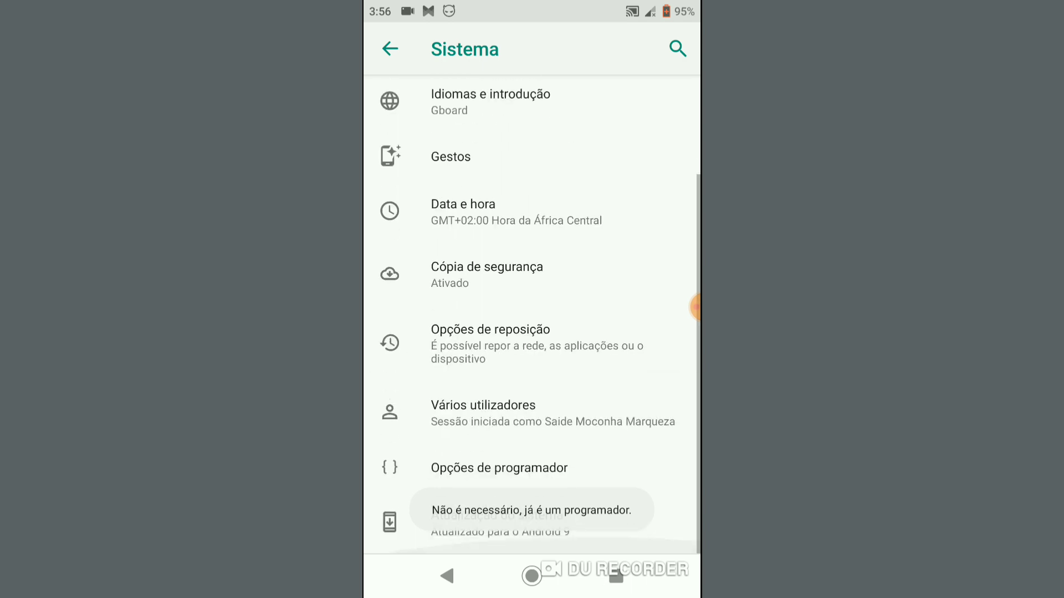
# - Open Opções de programador and scroll through the developer settings without changing anything
pyautogui.click(498, 468)
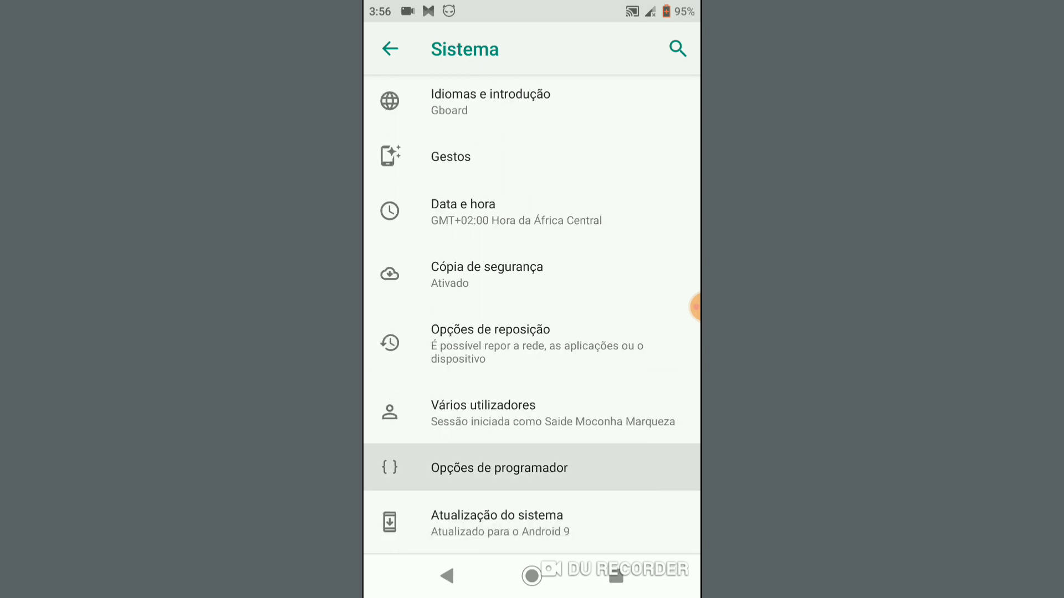
pyautogui.scroll(-10, 532, 332)
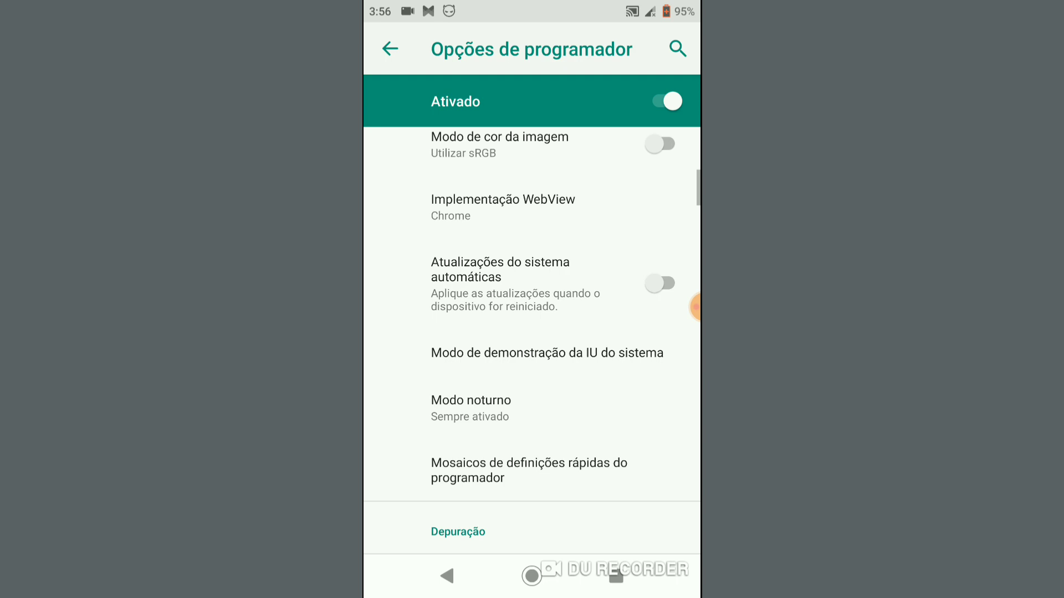
pyautogui.scroll(-5, 532, 333)
pyautogui.scroll(-5, 532, 332)
pyautogui.scroll(-5, 532, 333)
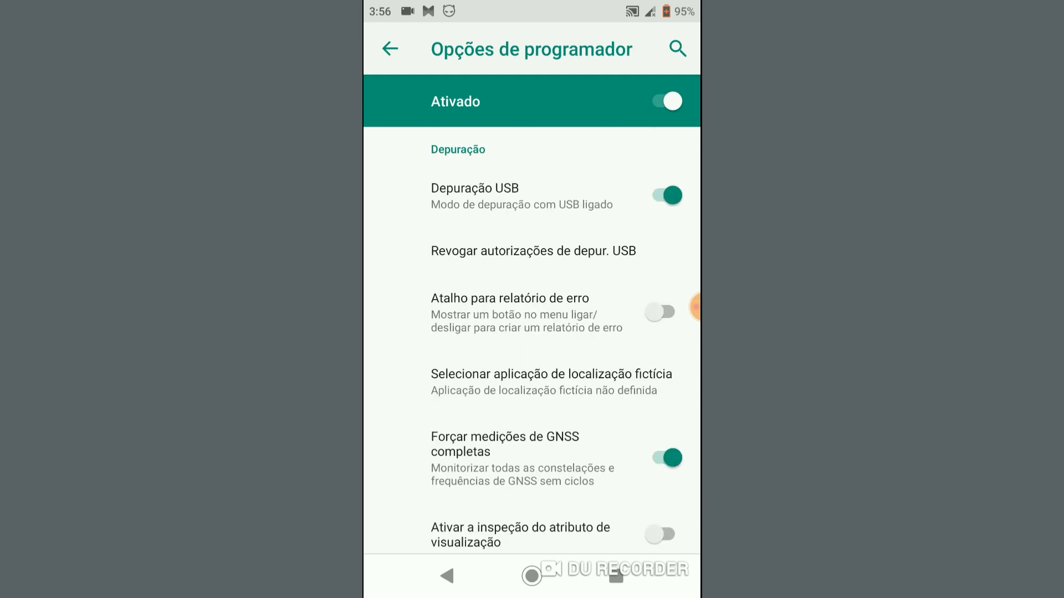
pyautogui.scroll(-5, 531, 333)
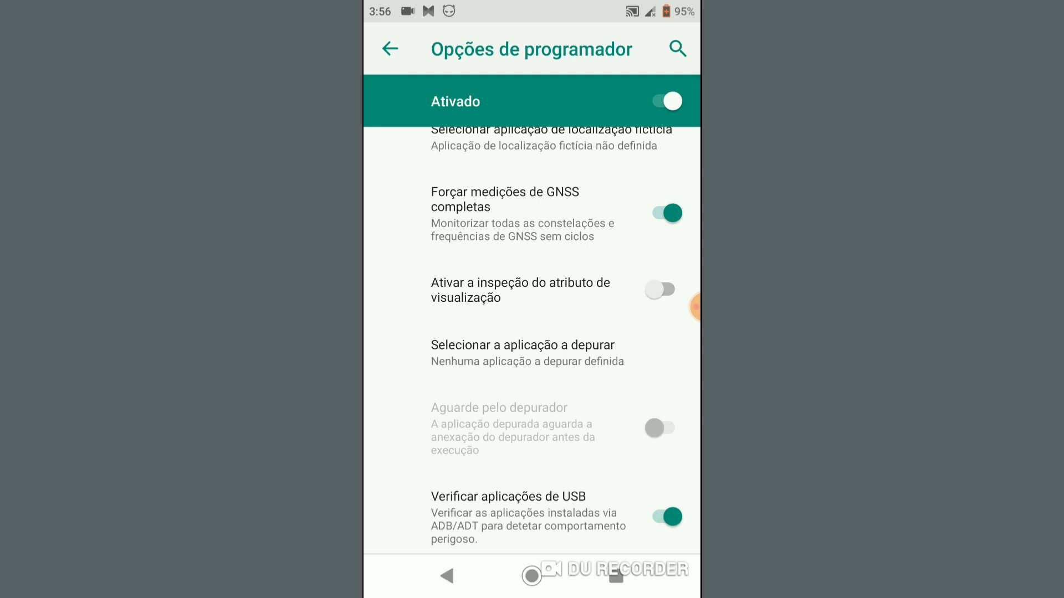
pyautogui.scroll(-5, 532, 333)
pyautogui.scroll(-3, 532, 332)
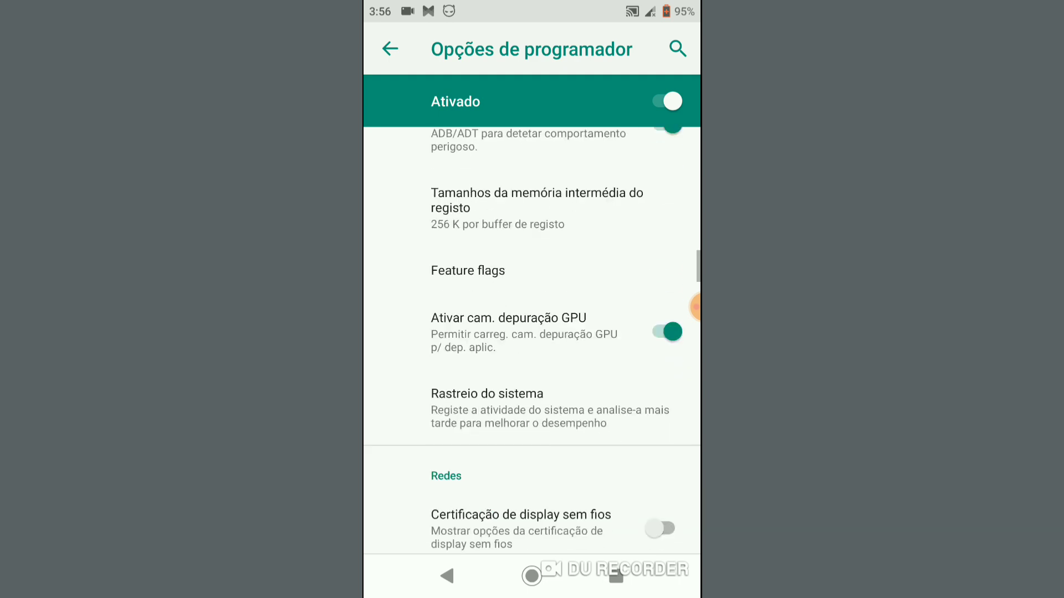
pyautogui.scroll(-3, 532, 332)
pyautogui.scroll(-1, 532, 332)
pyautogui.scroll(-4, 532, 332)
pyautogui.scroll(-5, 532, 332)
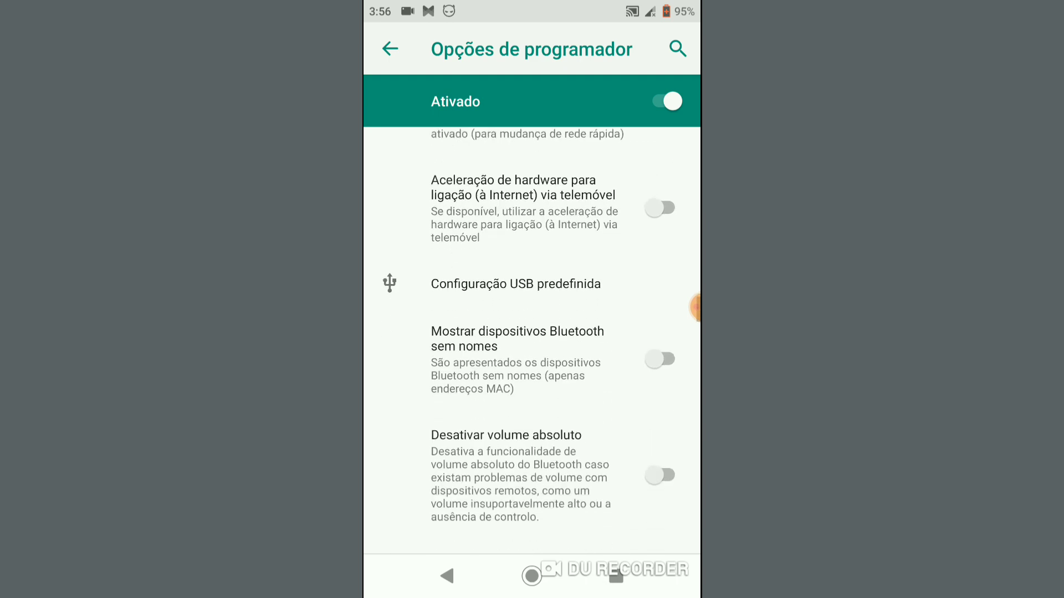
pyautogui.scroll(-6, 532, 332)
pyautogui.scroll(-6, 532, 333)
pyautogui.scroll(-4, 532, 333)
pyautogui.scroll(-3, 532, 333)
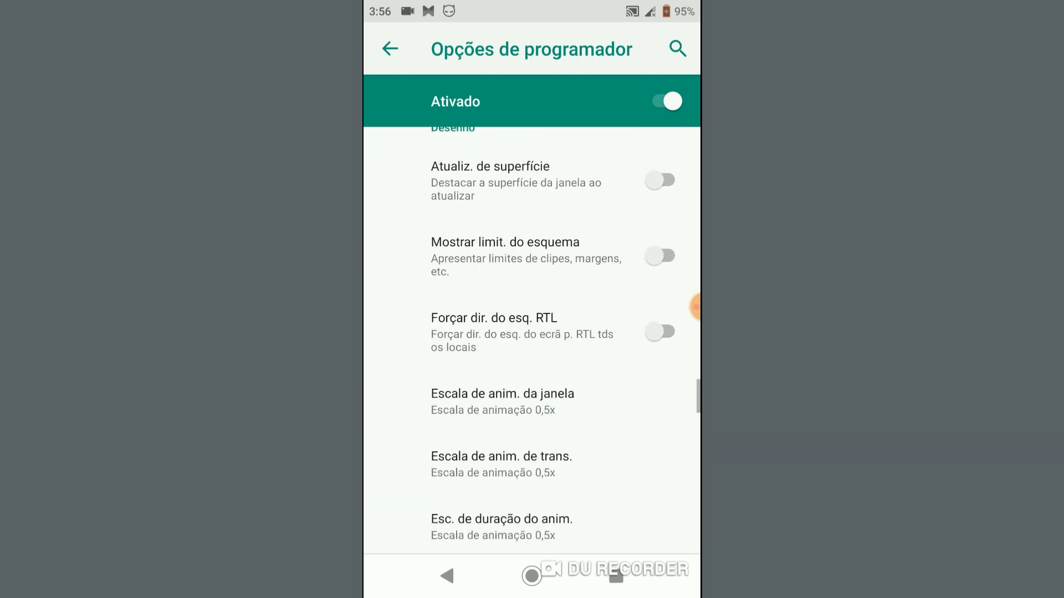
pyautogui.scroll(3, 532, 332)
pyautogui.scroll(-5, 532, 333)
pyautogui.scroll(-5, 532, 333)
pyautogui.scroll(-4, 532, 332)
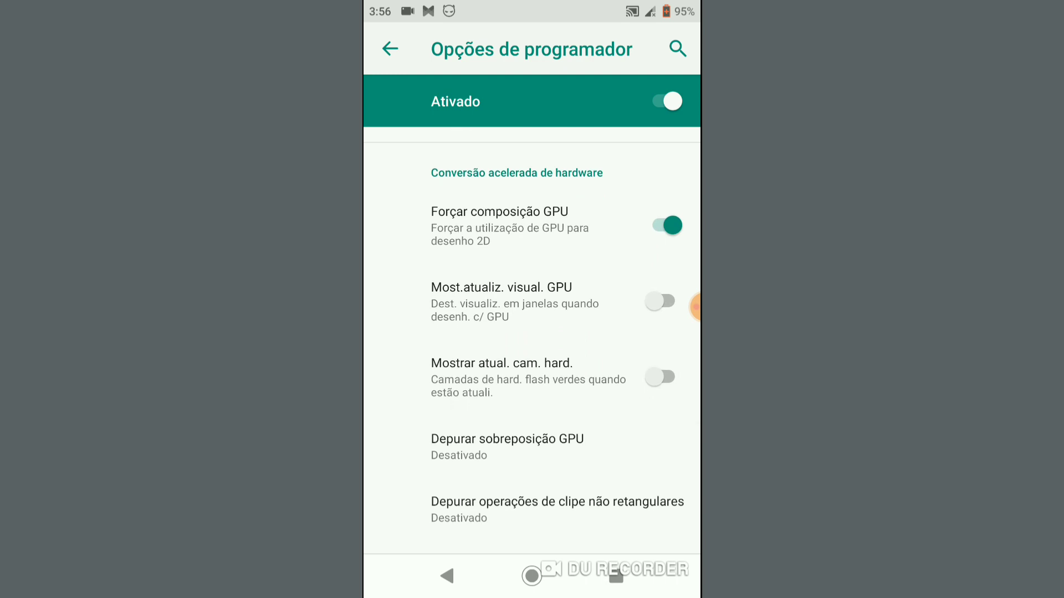
# - Leave Settings for the home screen and reposition the X8 Sandbox shortcut
pyautogui.click(446, 576)
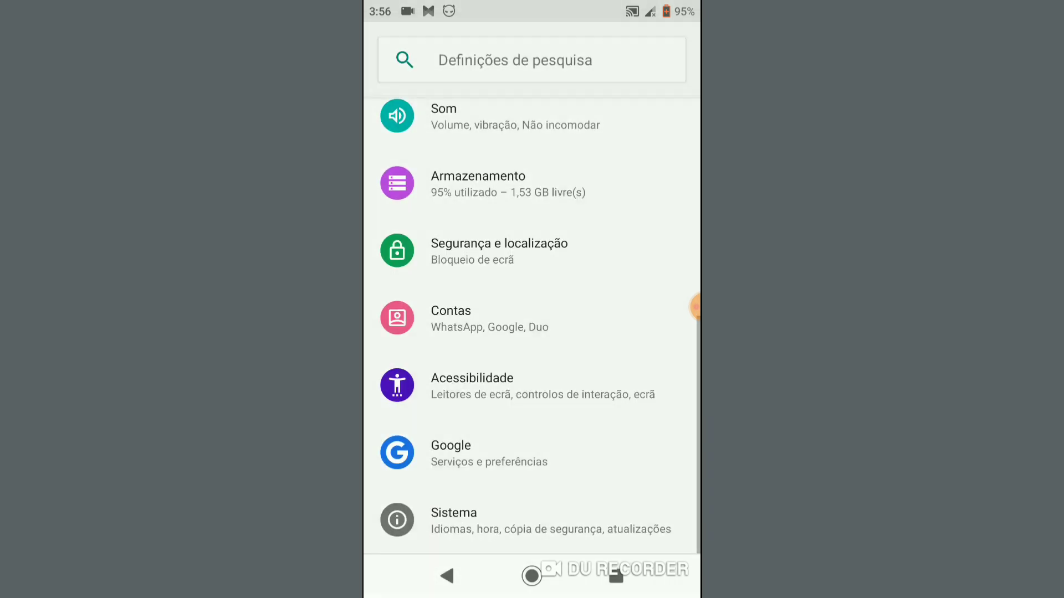
pyautogui.click(531, 576)
pyautogui.moveTo(532, 471); pyautogui.dragTo(532, 166)
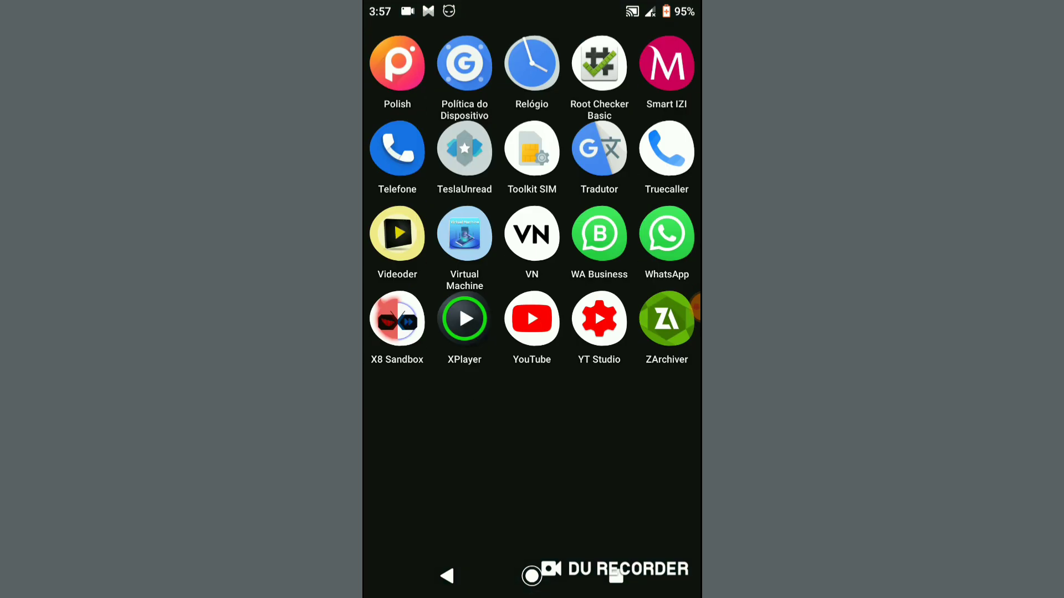
pyautogui.moveTo(527, 308); pyautogui.dragTo(527, 471)
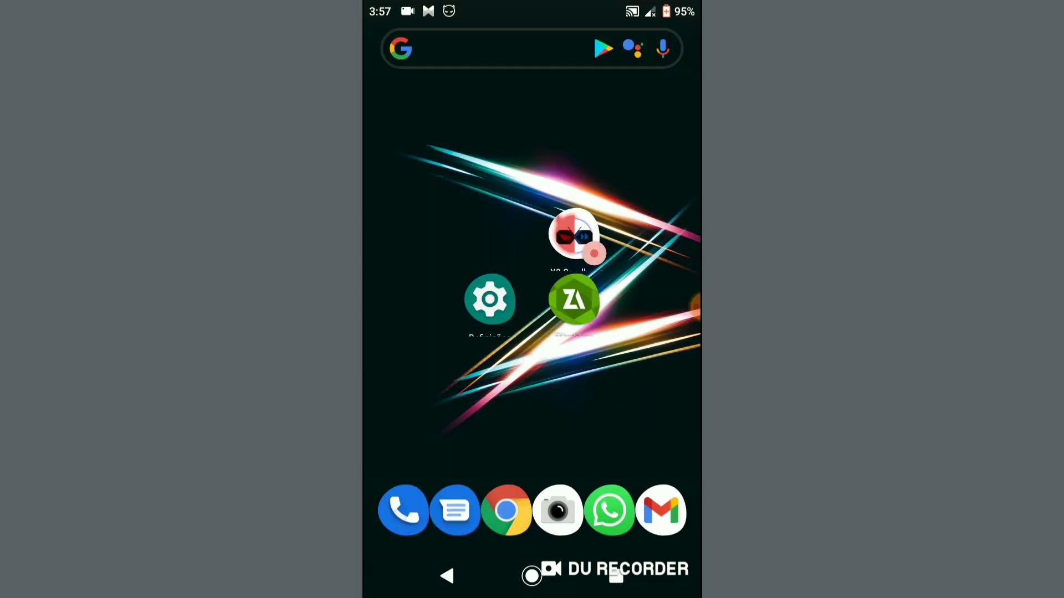
pyautogui.moveTo(574, 235); pyautogui.dragTo(497, 183)
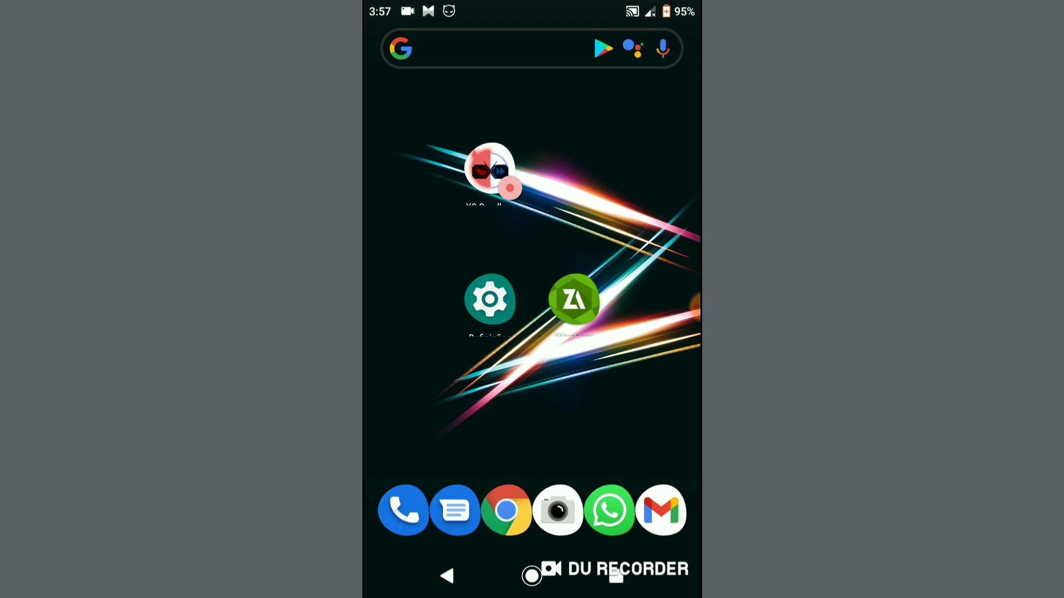
# - Move the Play Store icon beside Root Checker on X8 Sandbox's second home page
pyautogui.moveTo(532, 8); pyautogui.dragTo(532, 388)
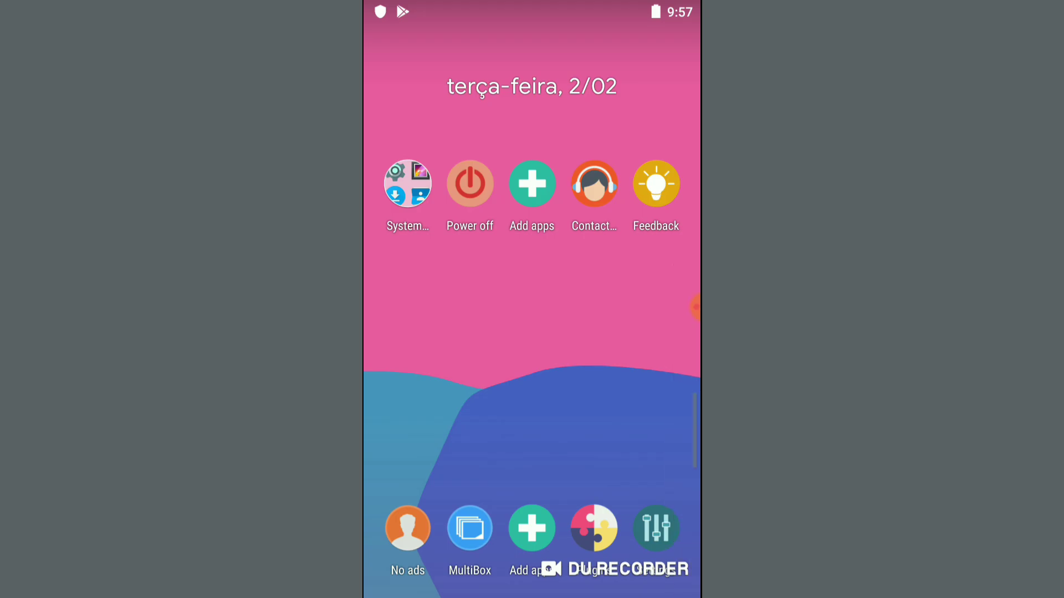
pyautogui.moveTo(637, 305); pyautogui.dragTo(421, 304)
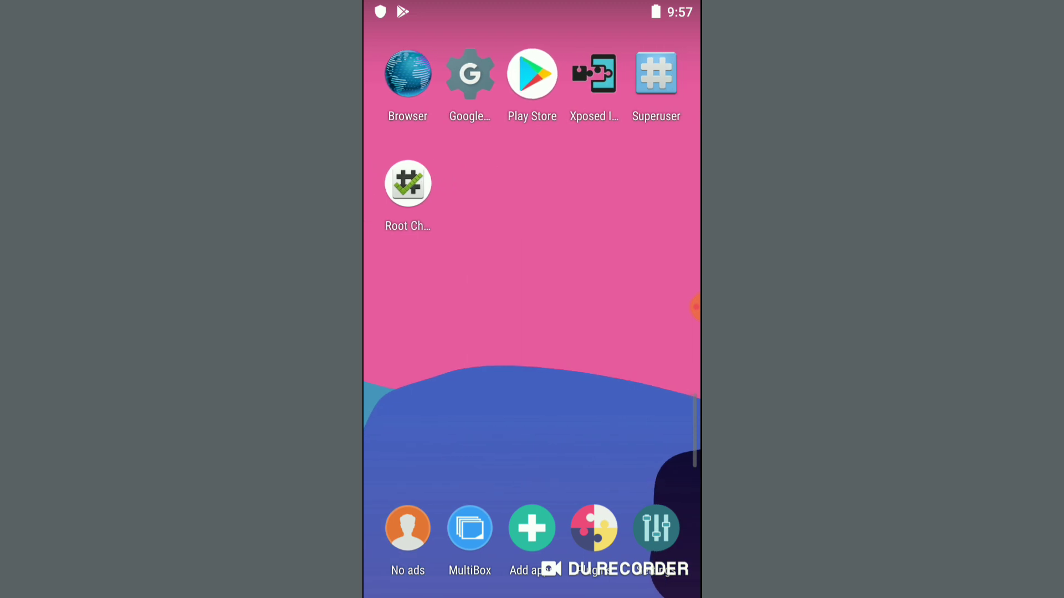
pyautogui.moveTo(532, 74); pyautogui.dragTo(594, 183)
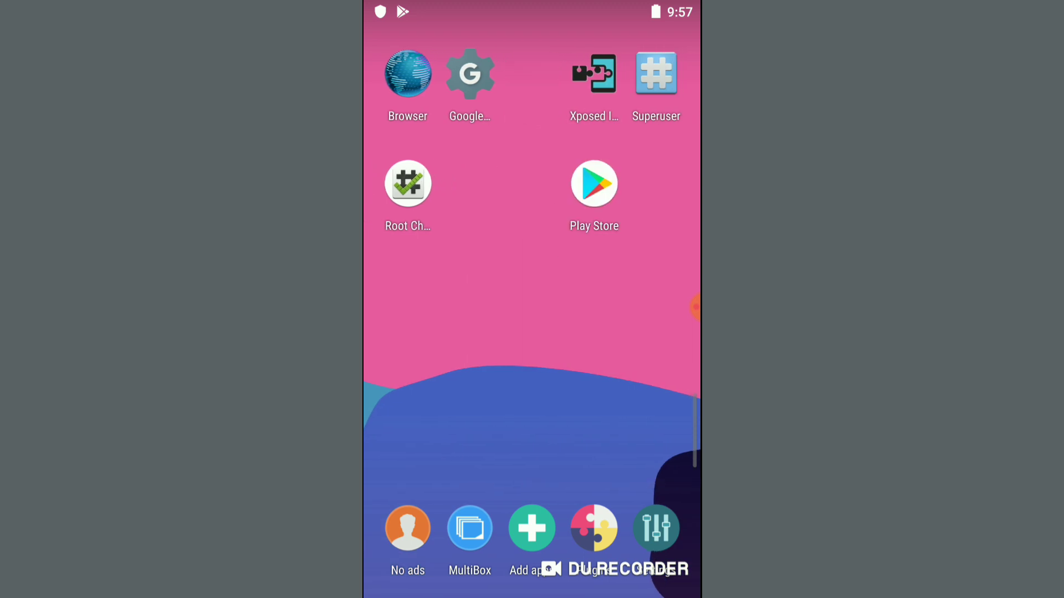
pyautogui.click(532, 89)
pyautogui.press('Escape')
# - Add Free Fire and WhatsApp to the sandbox from the Add apps list
pyautogui.moveTo(421, 277); pyautogui.dragTo(643, 277)
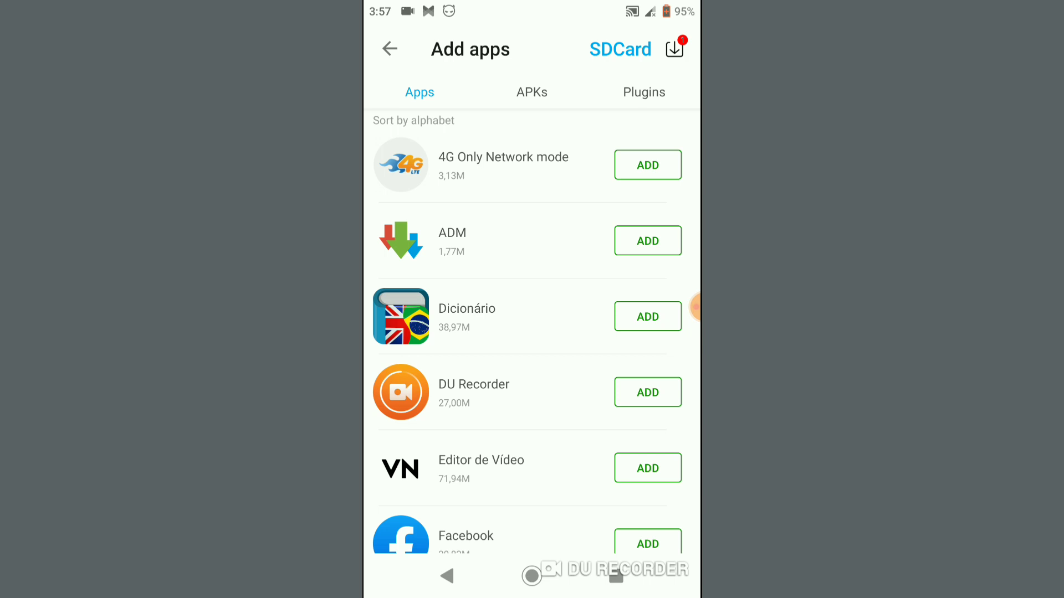
pyautogui.scroll(-10, 526, 341)
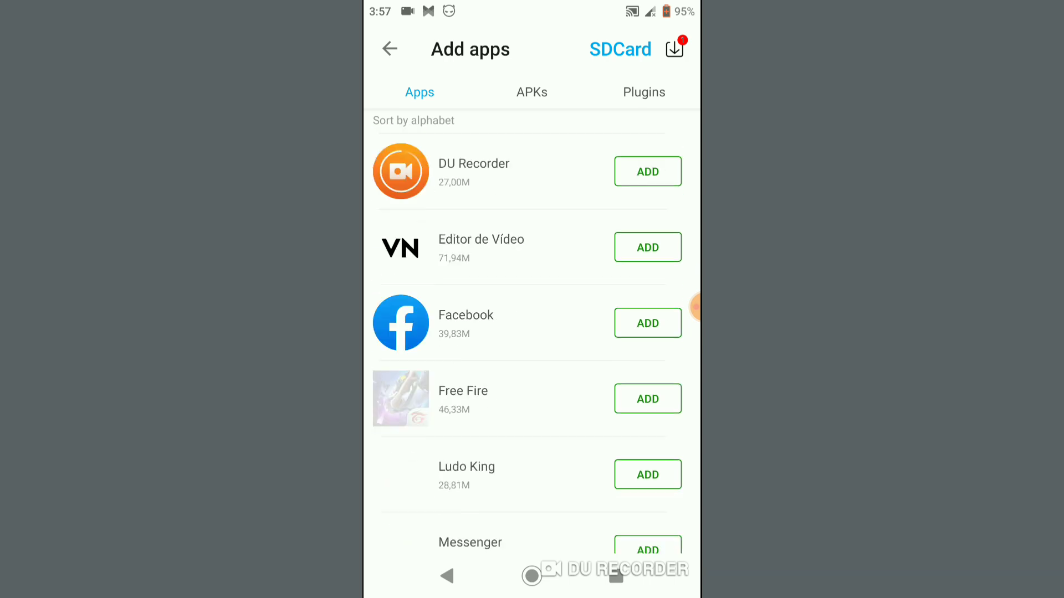
pyautogui.scroll(3, 527, 341)
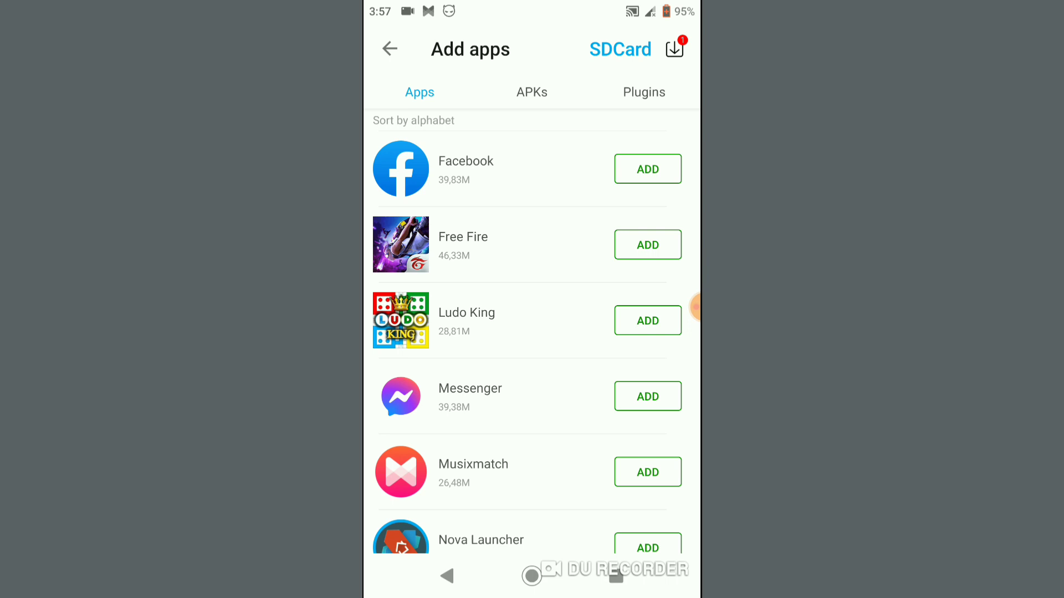
pyautogui.click(647, 245)
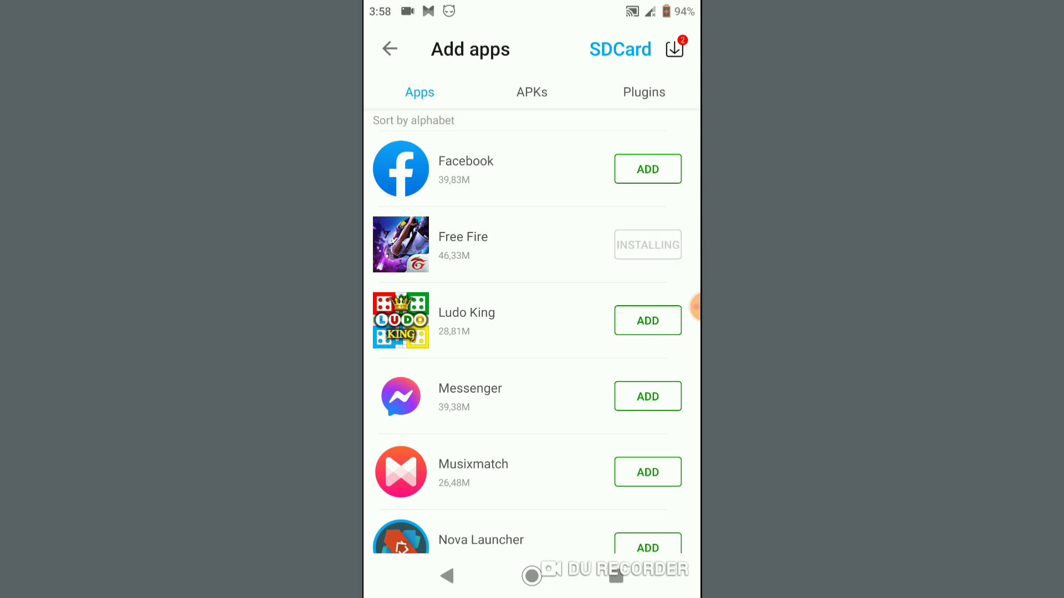
pyautogui.scroll(-10, 527, 341)
pyautogui.scroll(-3, 527, 341)
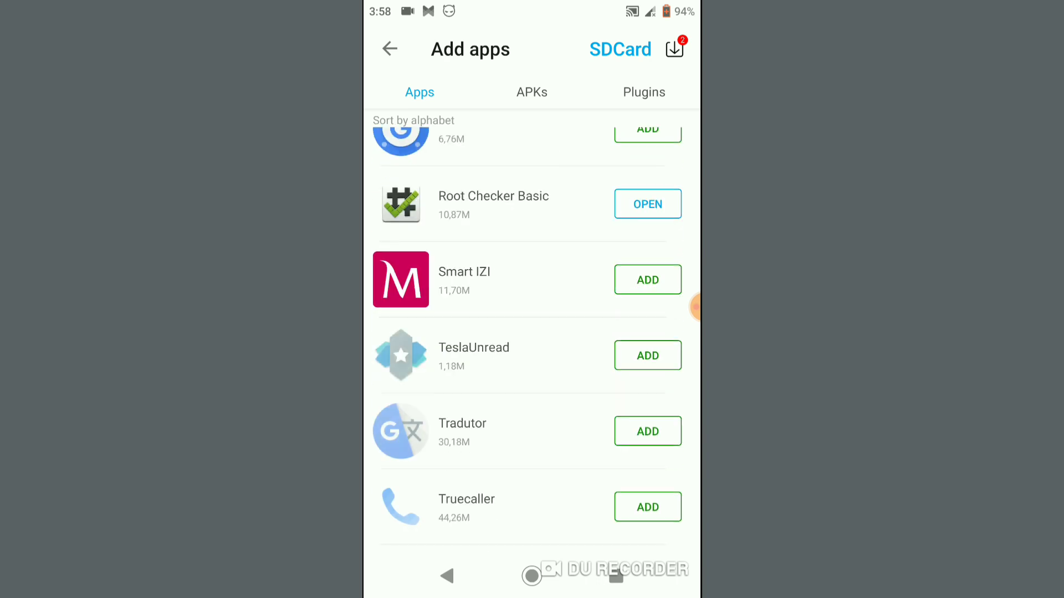
pyautogui.scroll(-5, 527, 341)
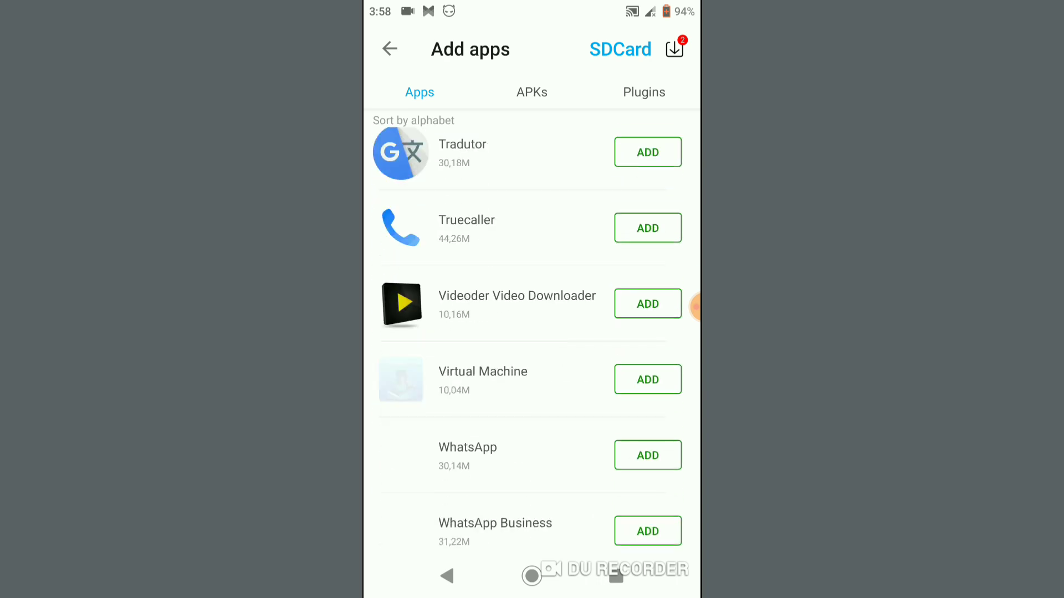
pyautogui.scroll(-4, 526, 341)
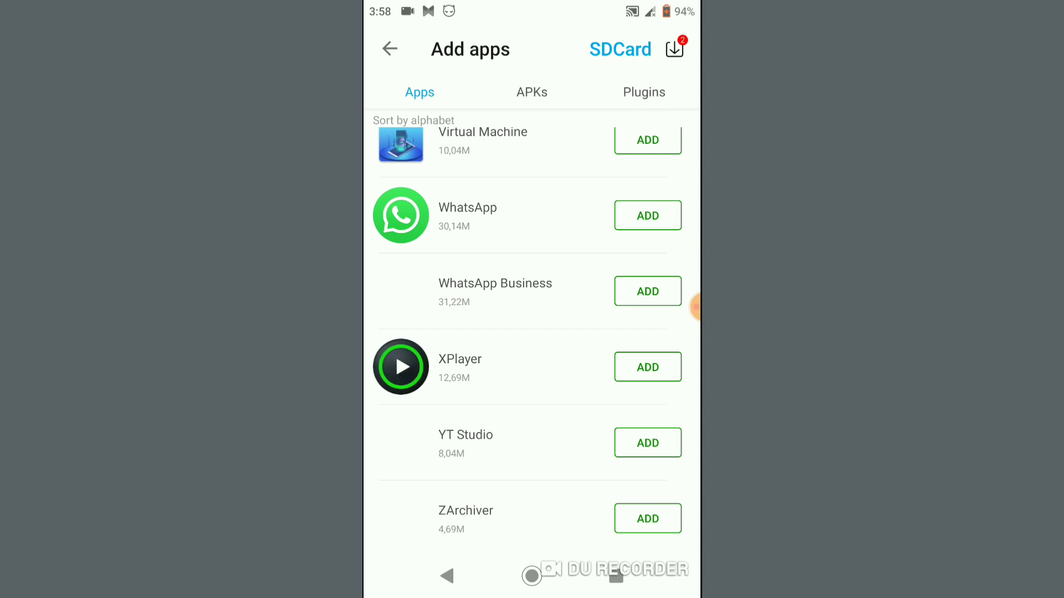
pyautogui.click(648, 215)
# - Open the Tasks List to check the install progress
pyautogui.scroll(3, 526, 341)
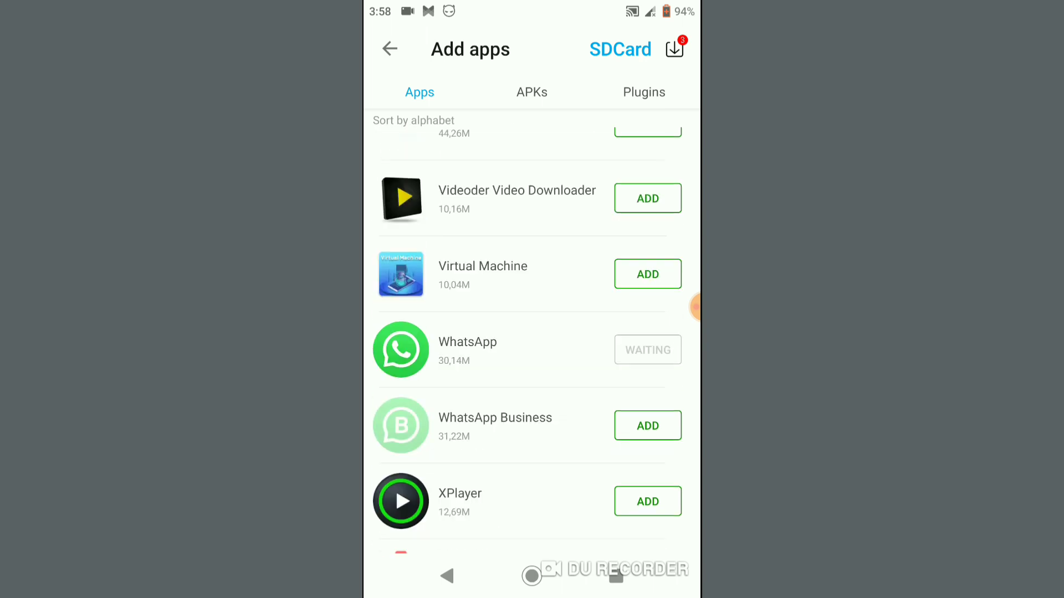
pyautogui.scroll(3, 527, 341)
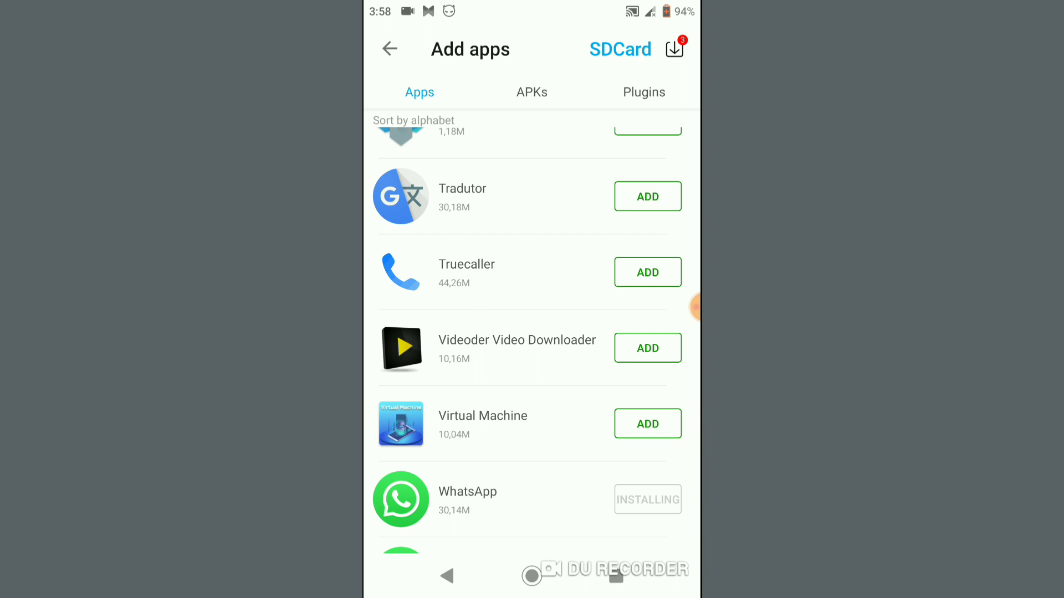
pyautogui.click(674, 49)
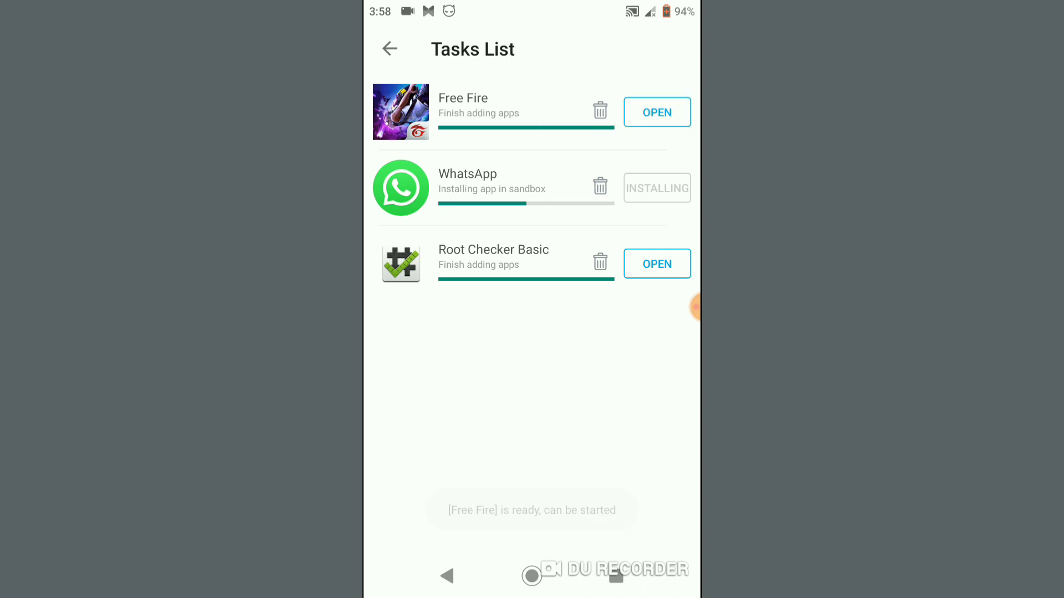
# - Close the Tasks List back to the sandbox home page with the date widget
pyautogui.click(389, 49)
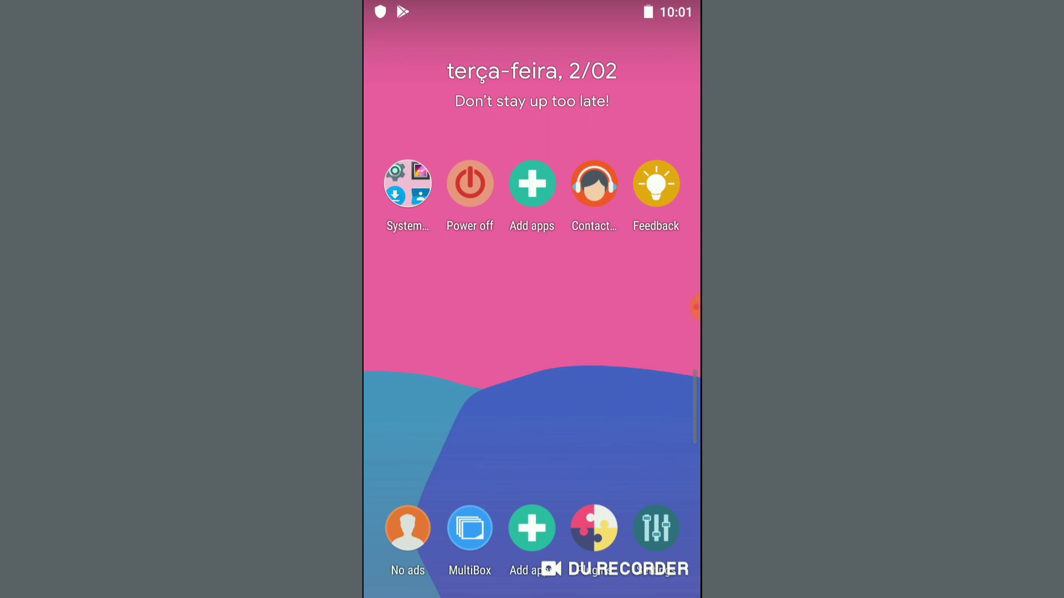
# - Move the new Free Fire icon lower on the sandbox home page
pyautogui.moveTo(637, 277); pyautogui.dragTo(421, 277)
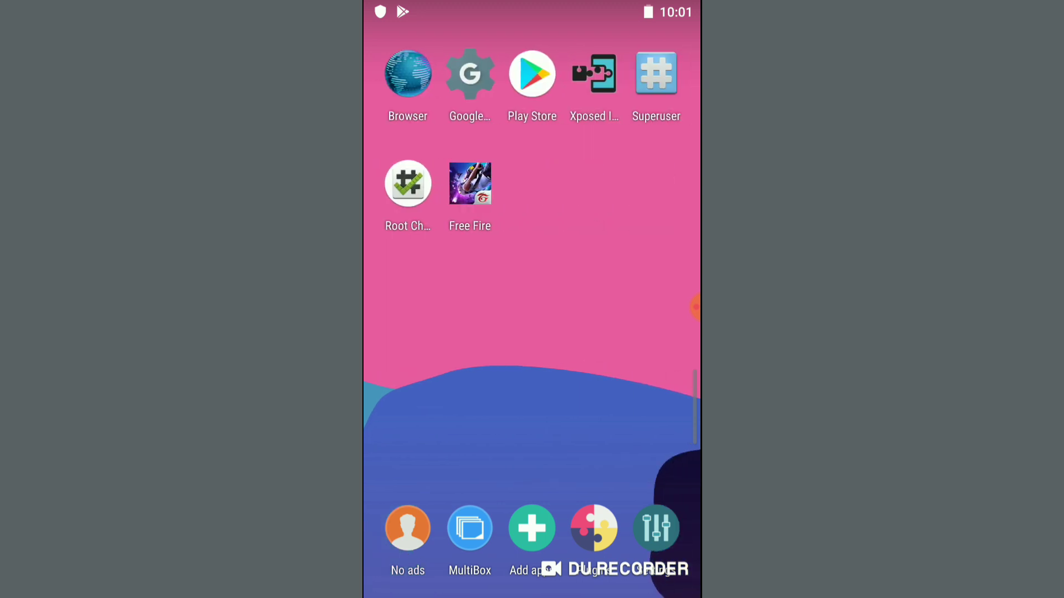
pyautogui.moveTo(470, 182); pyautogui.dragTo(587, 299)
pyautogui.moveTo(422, 277); pyautogui.dragTo(638, 277)
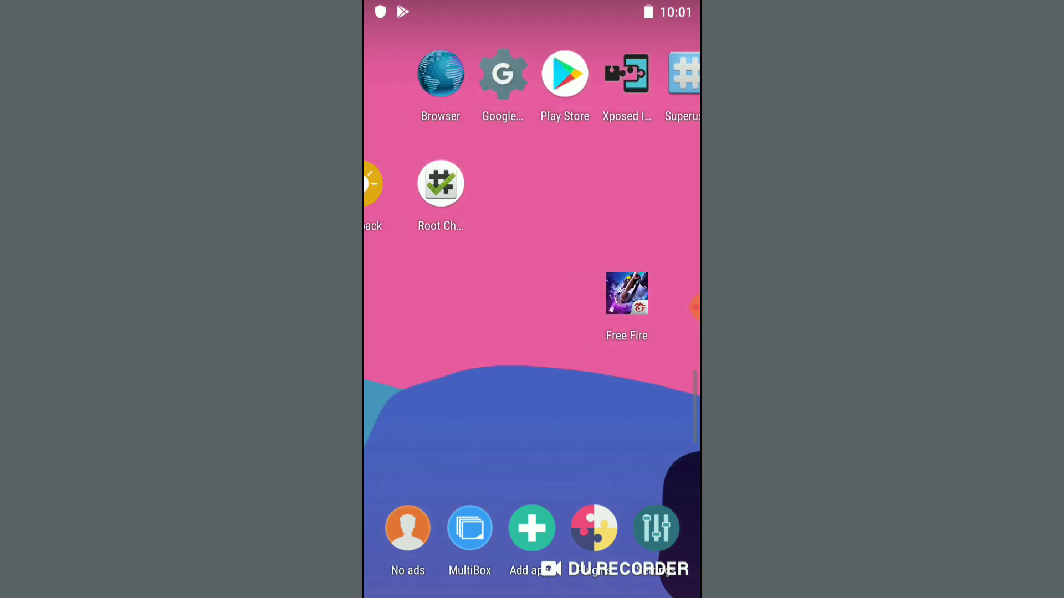
# - In the sandbox's Settings, tap Build number under About phone until developer mode unlocks
pyautogui.click(407, 183)
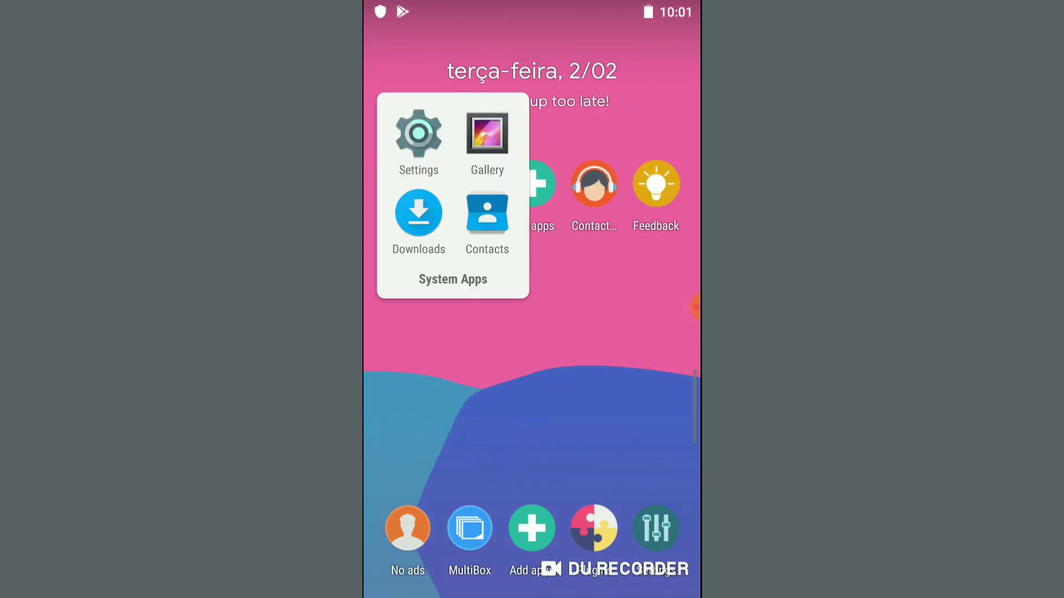
pyautogui.click(418, 134)
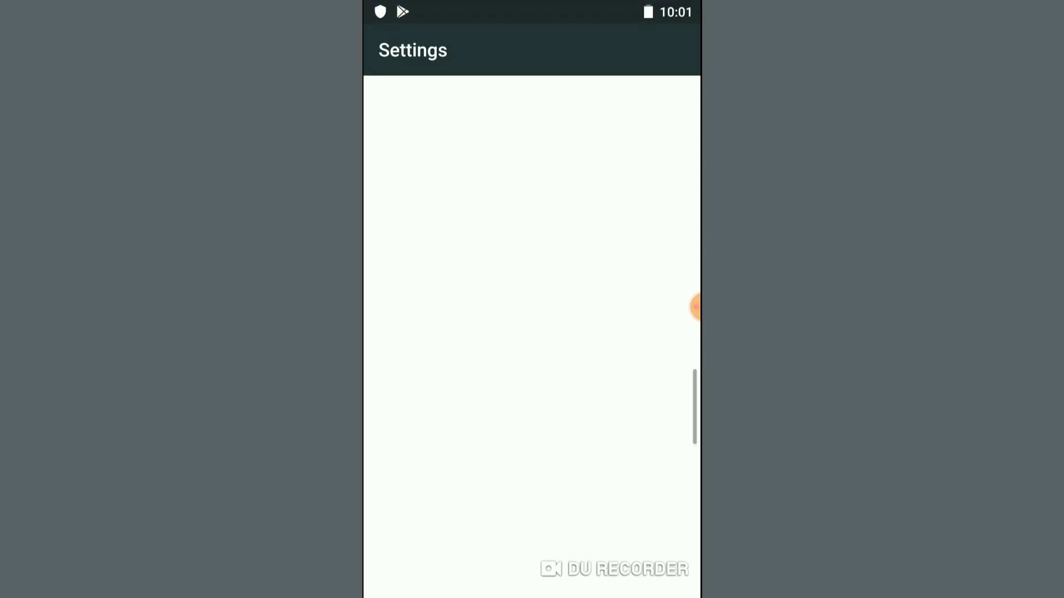
pyautogui.scroll(-2, 532, 332)
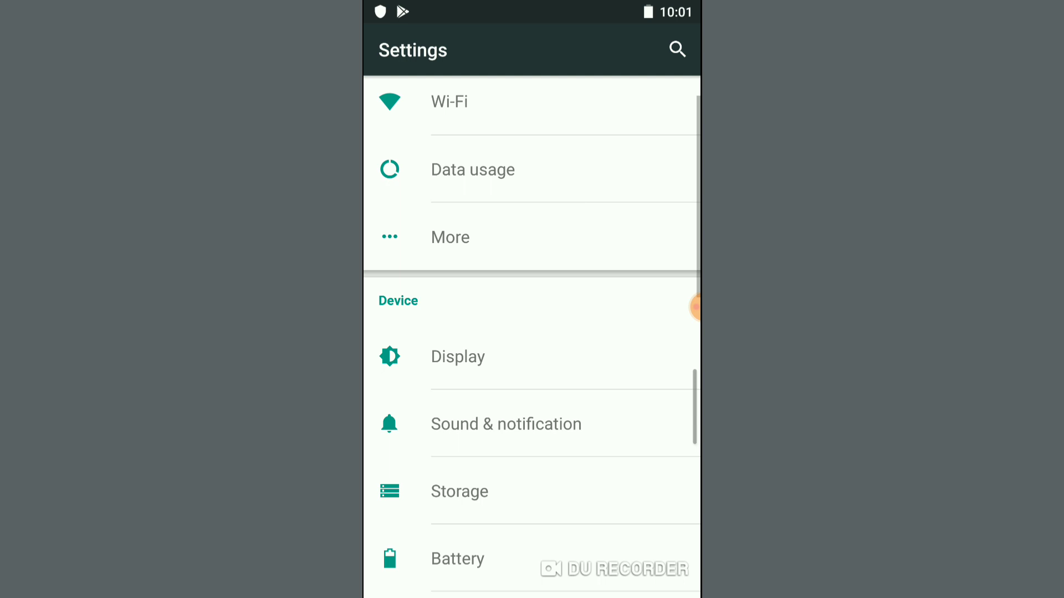
pyautogui.scroll(-8, 532, 333)
pyautogui.click(478, 558)
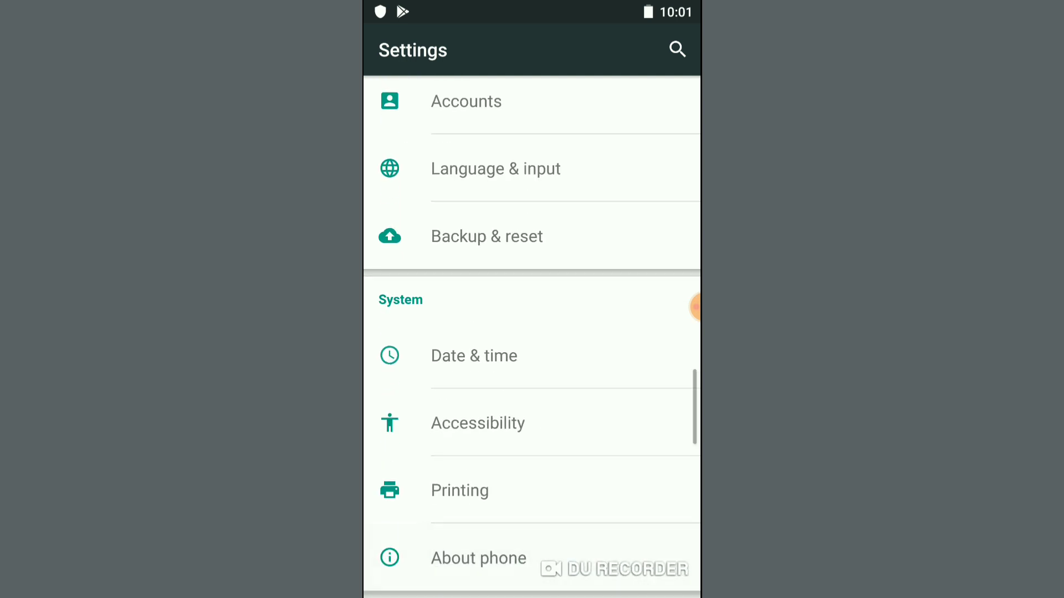
pyautogui.scroll(-1, 532, 333)
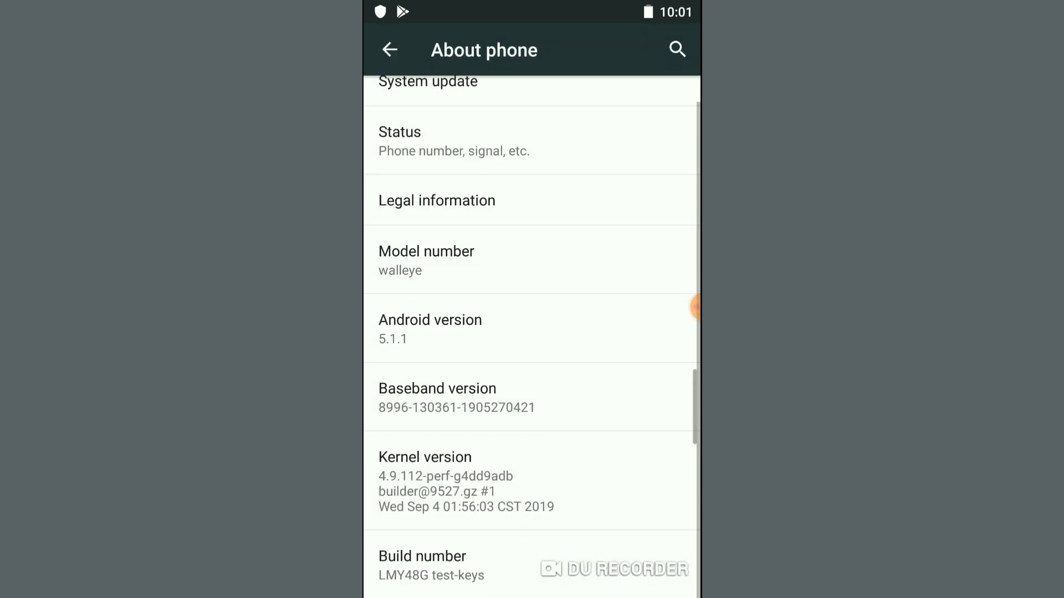
pyautogui.click(431, 565)
pyautogui.click(431, 565)
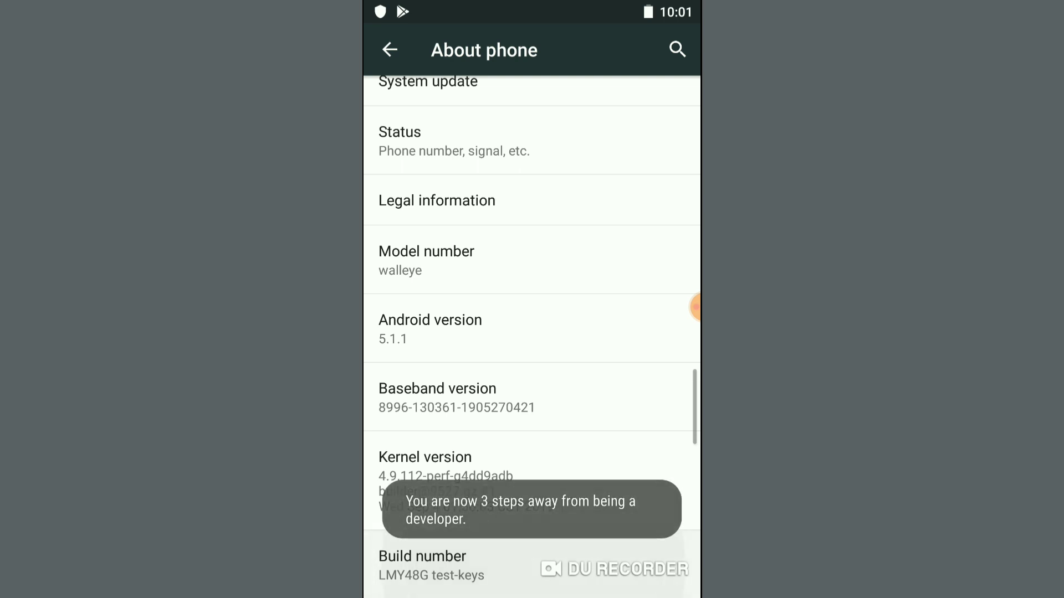
pyautogui.click(431, 565)
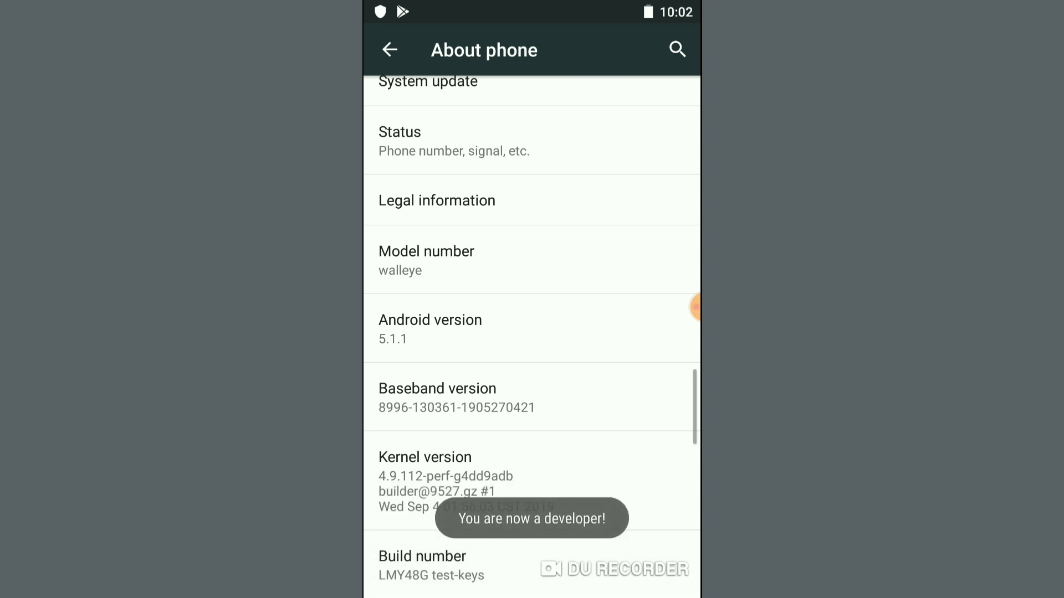
pyautogui.click(389, 49)
pyautogui.click(499, 490)
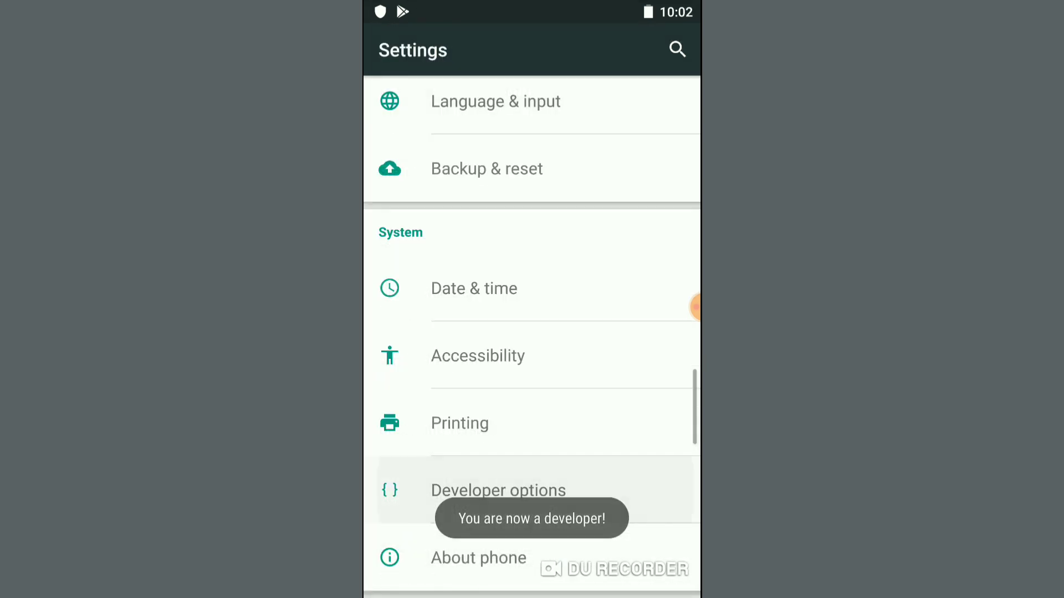
# - Turn on USB debugging and confirm the allow prompt
pyautogui.scroll(-3, 532, 360)
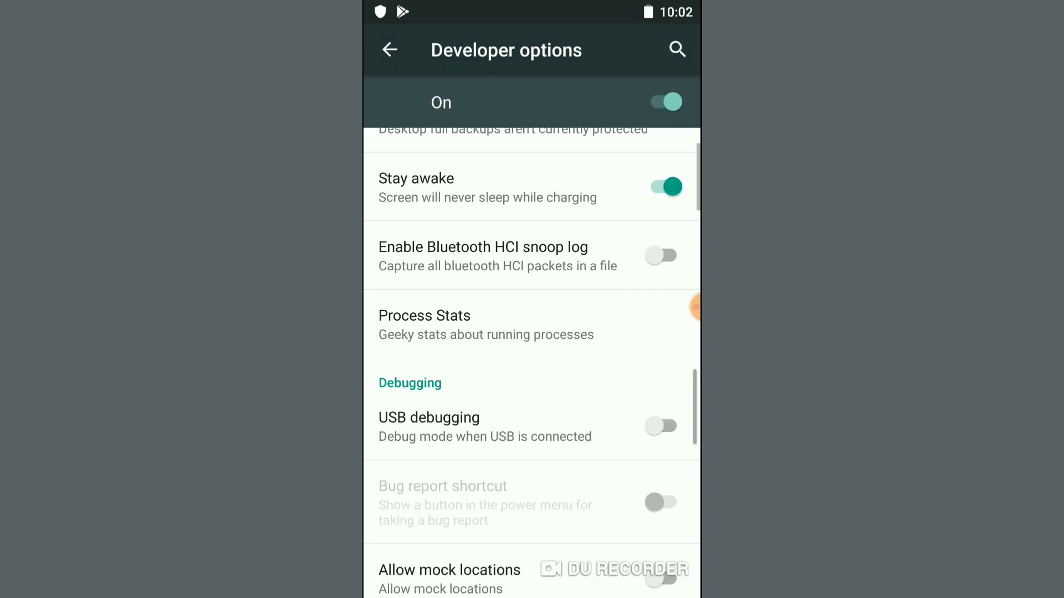
pyautogui.scroll(-5, 532, 360)
pyautogui.scroll(-4, 532, 360)
pyautogui.scroll(4, 532, 360)
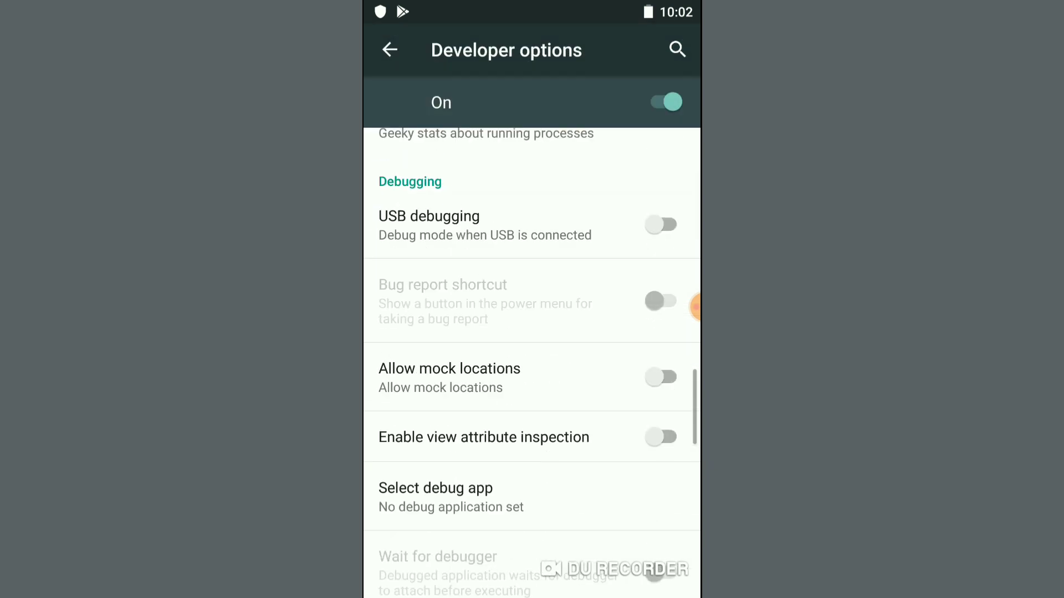
pyautogui.click(661, 228)
pyautogui.click(635, 395)
# - Set the window, transition and animator duration scales all to .5x
pyautogui.scroll(-5, 532, 360)
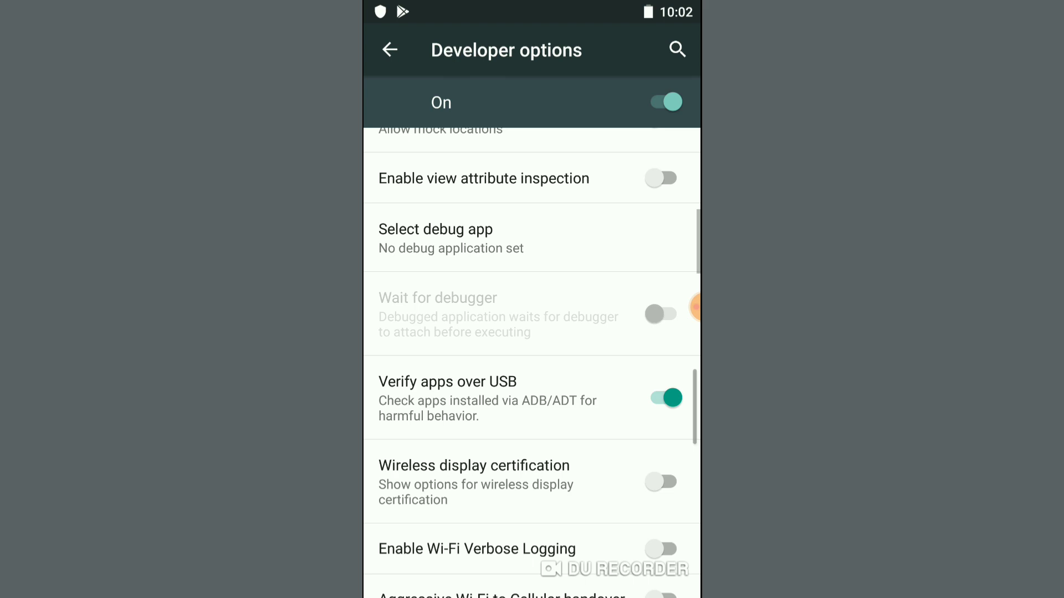
pyautogui.scroll(-5, 532, 360)
pyautogui.scroll(-1, 532, 360)
pyautogui.scroll(-3, 532, 360)
pyautogui.scroll(-5, 532, 360)
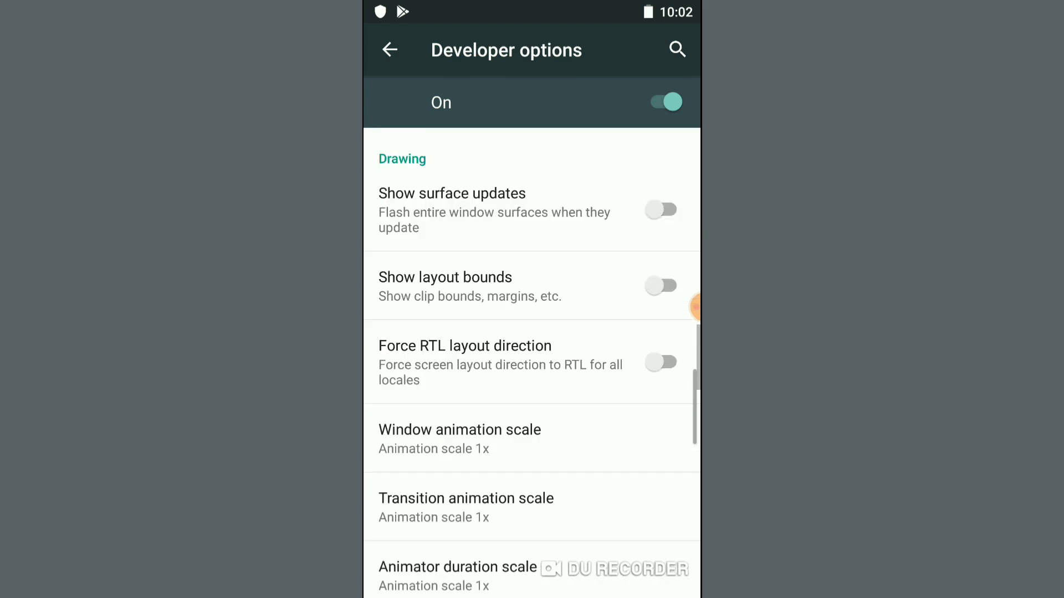
pyautogui.scroll(-5, 532, 360)
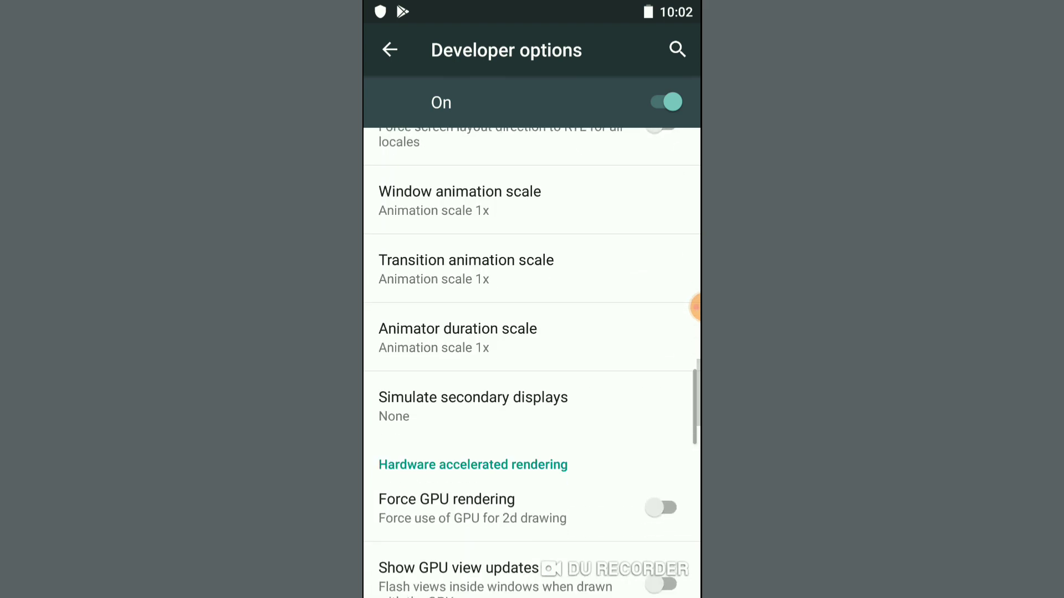
pyautogui.click(549, 200)
pyautogui.click(471, 211)
pyautogui.click(532, 269)
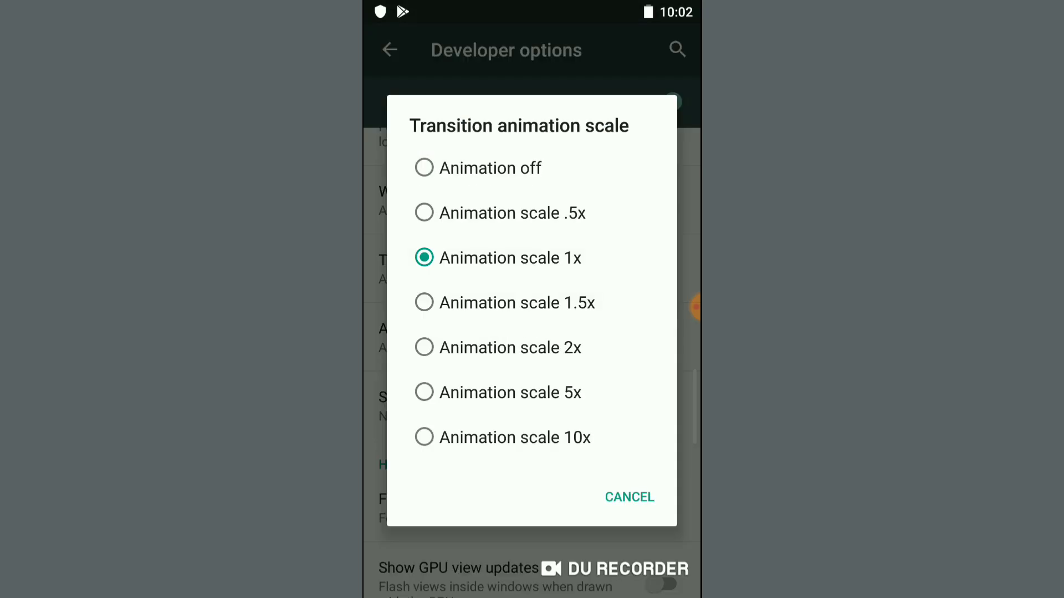
pyautogui.click(512, 213)
pyautogui.click(457, 337)
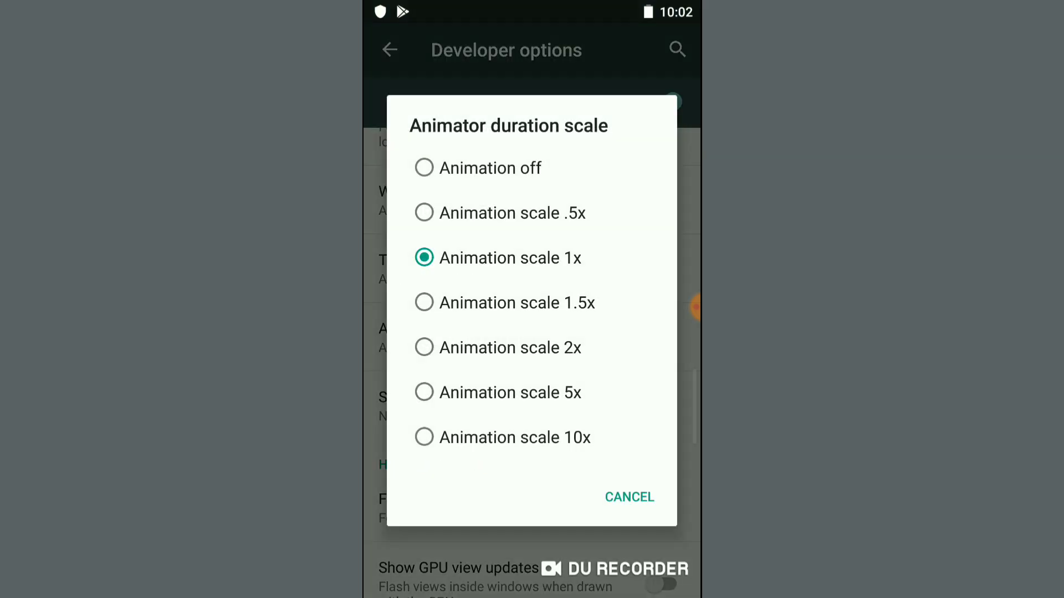
pyautogui.click(512, 213)
# - Enable Force GPU rendering and return to the main Settings list
pyautogui.scroll(-5, 531, 354)
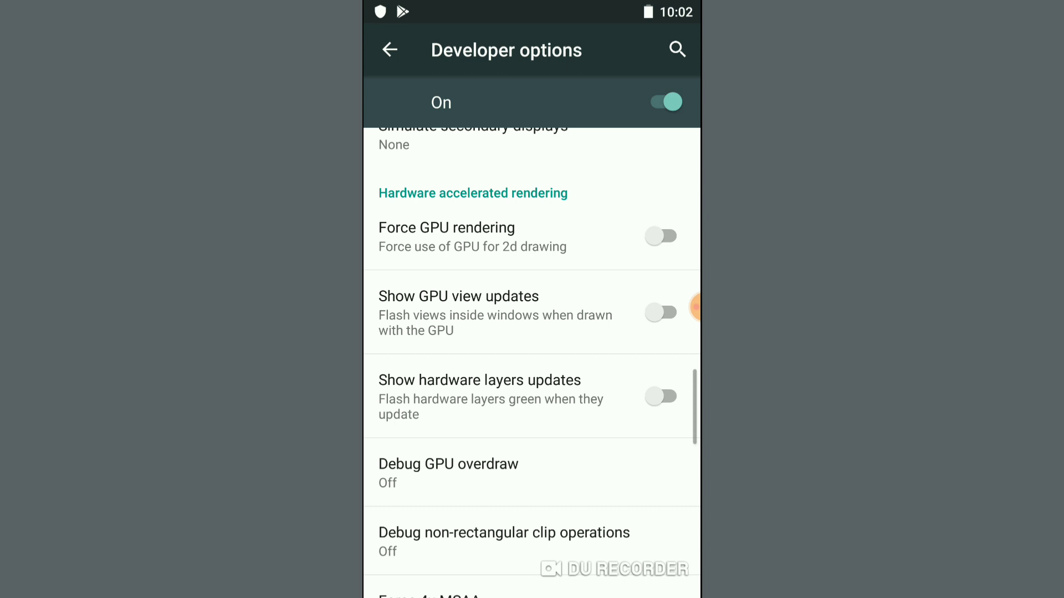
pyautogui.click(662, 236)
pyautogui.scroll(-6, 532, 360)
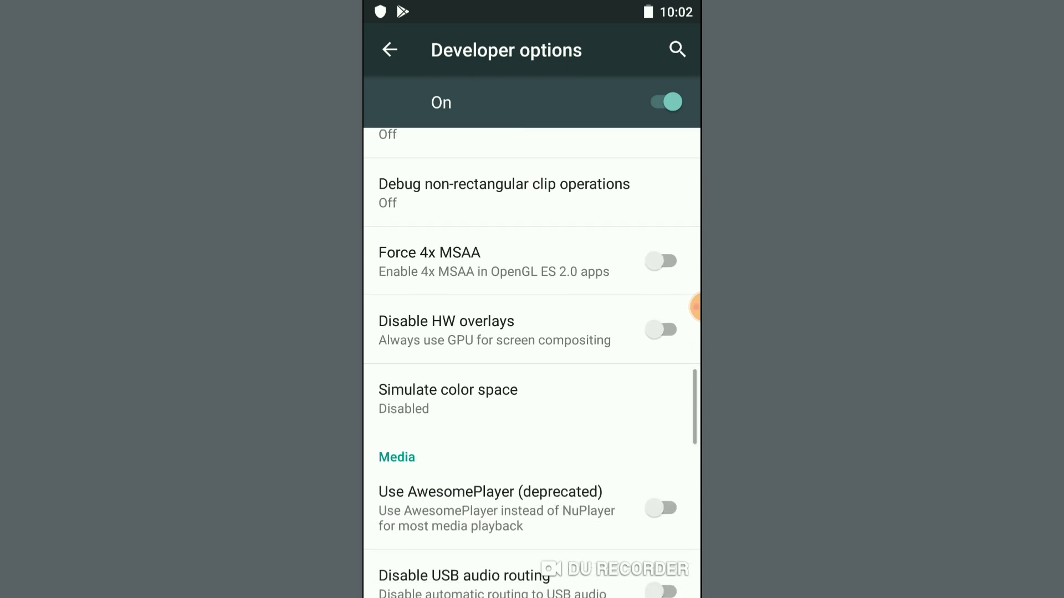
pyautogui.click(390, 49)
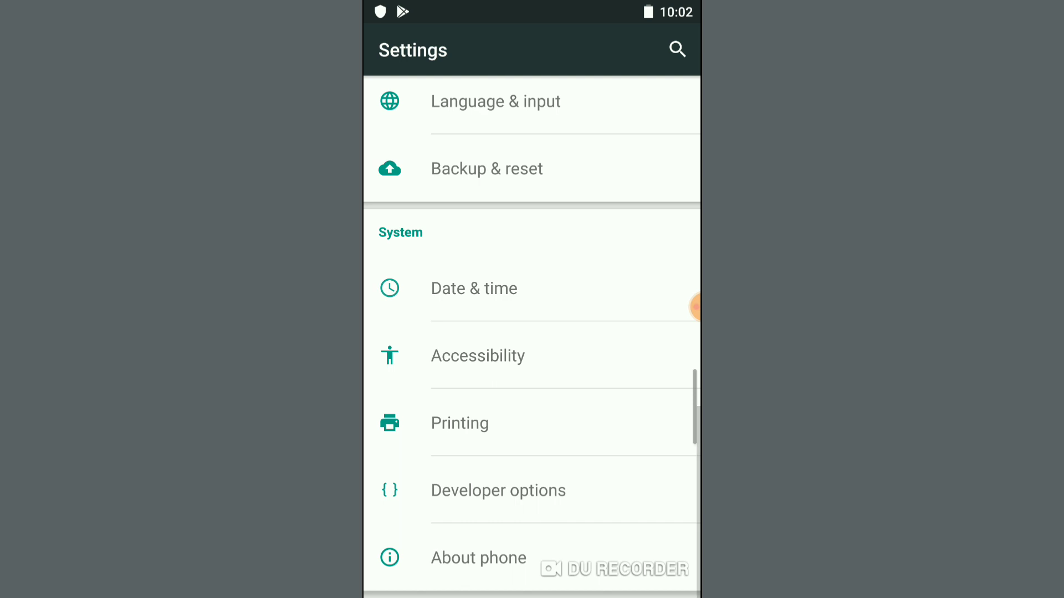
# - Close the sandbox Settings app through the recents and navigation panel
pyautogui.click(531, 577)
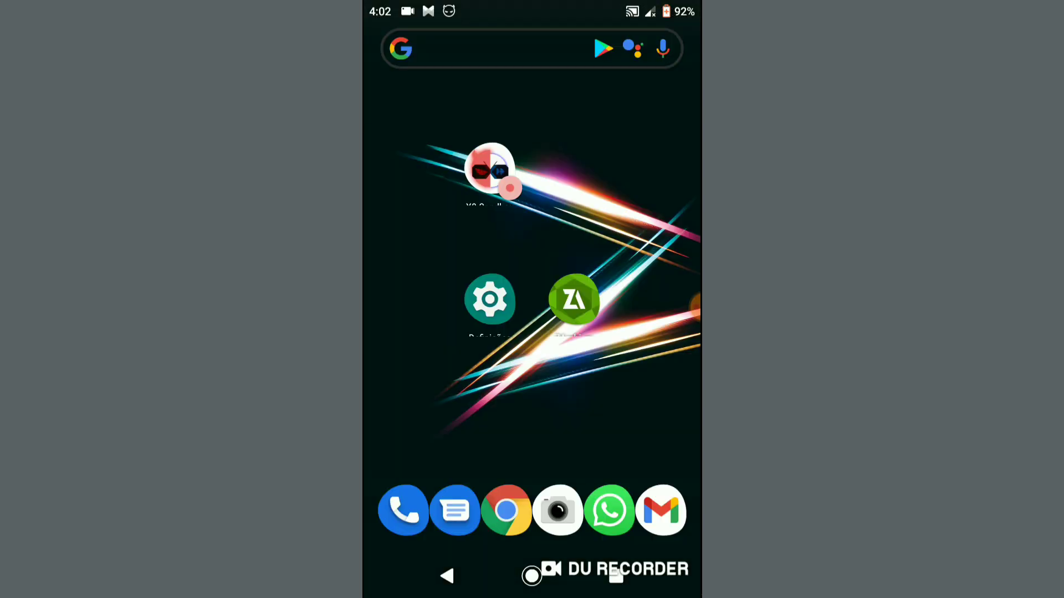
pyautogui.click(616, 576)
pyautogui.moveTo(443, 305)
pyautogui.mouseDown()
pyautogui.moveTo(610, 304)
pyautogui.moveTo(443, 305)
pyautogui.mouseUp()
pyautogui.click(532, 302)
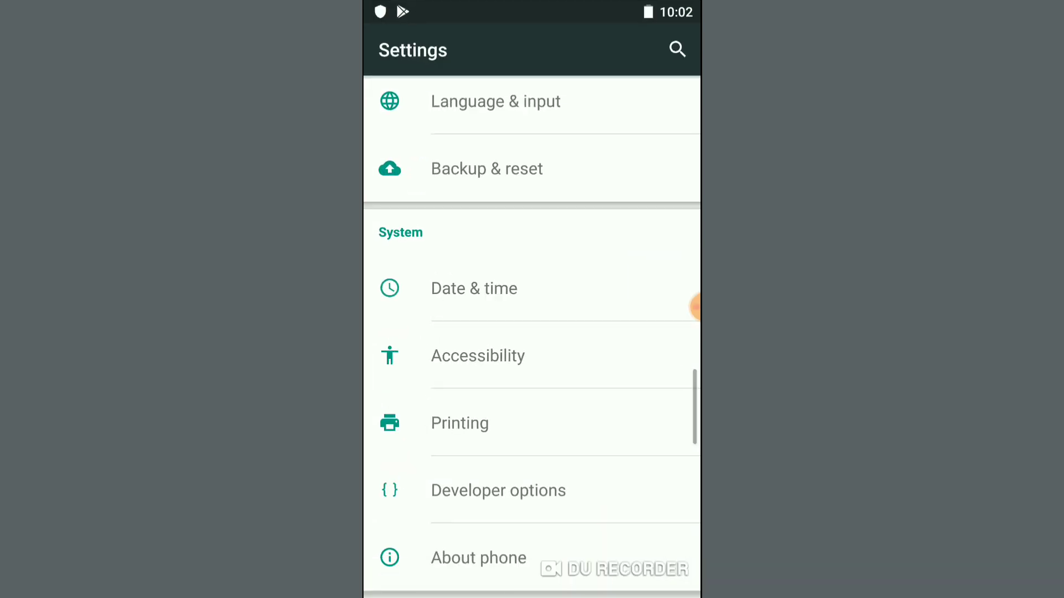
pyautogui.click(695, 306)
pyautogui.click(683, 360)
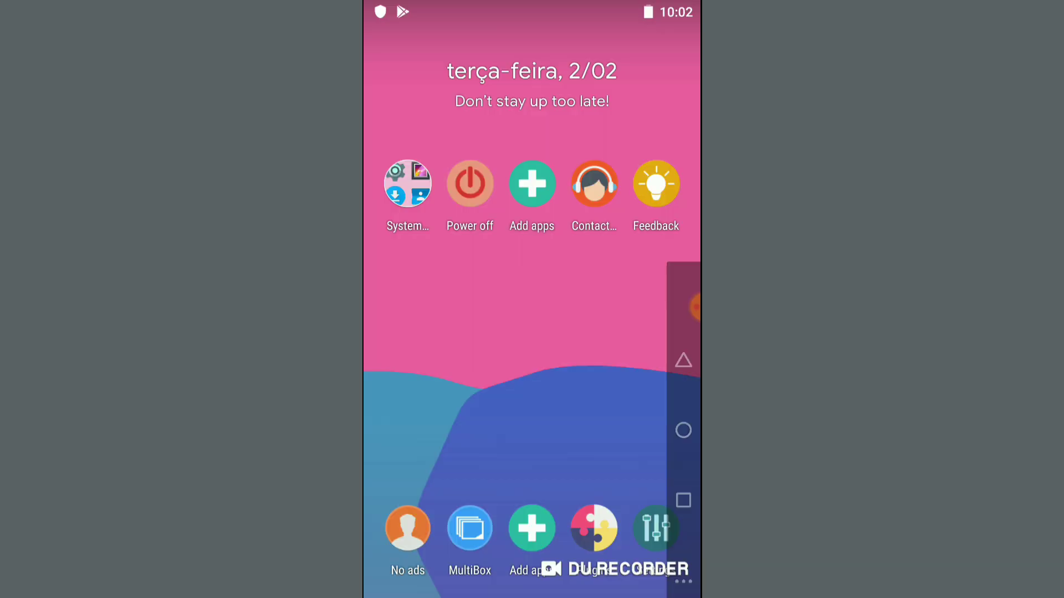
# - Launch Play Store from the apps page, then close it back to the home screen
pyautogui.moveTo(610, 277); pyautogui.dragTo(444, 278)
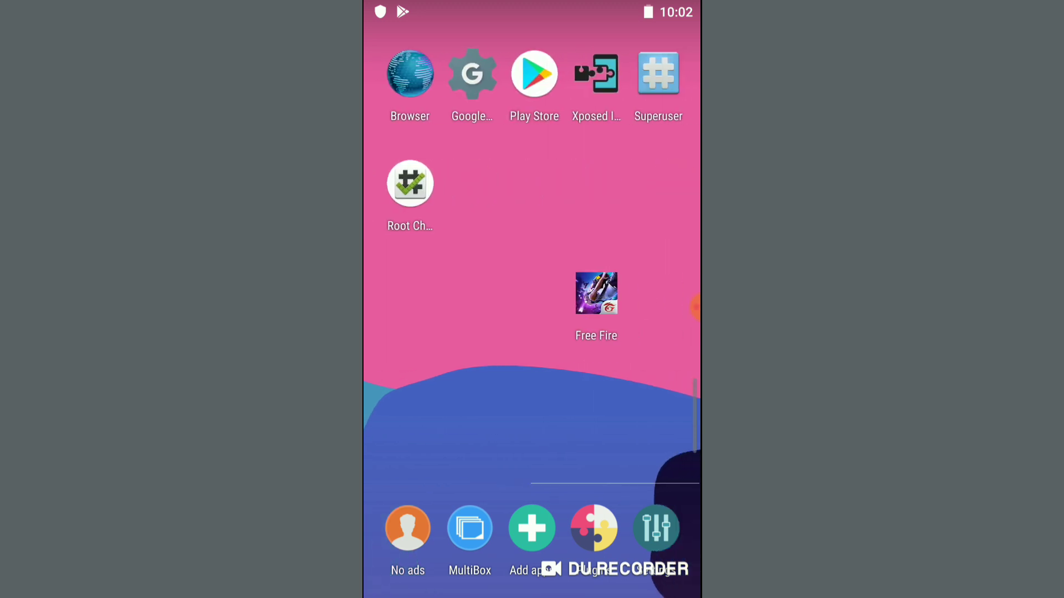
pyautogui.click(532, 73)
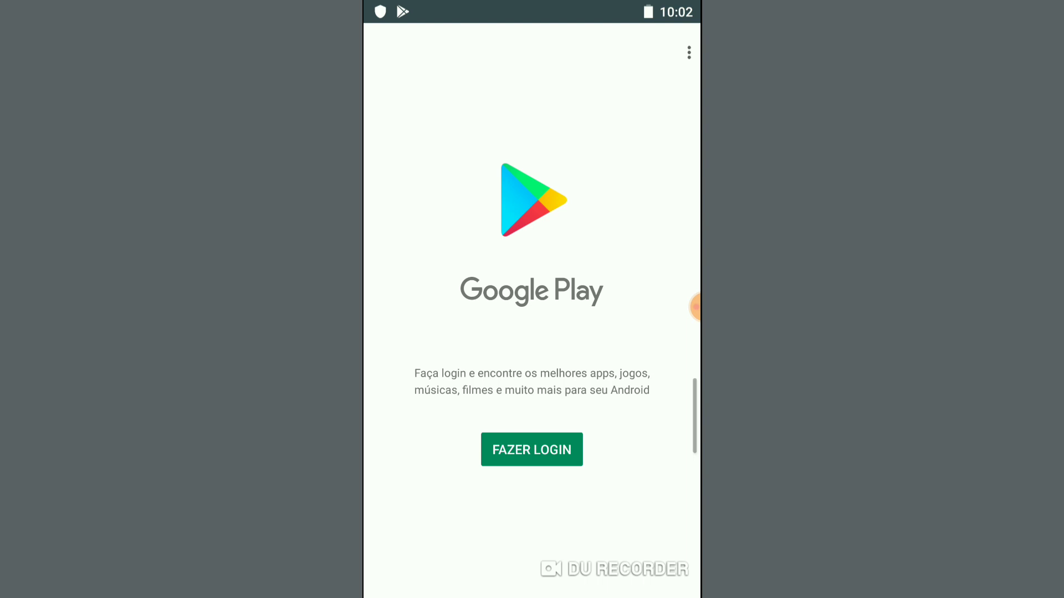
pyautogui.moveTo(699, 429); pyautogui.dragTo(668, 430)
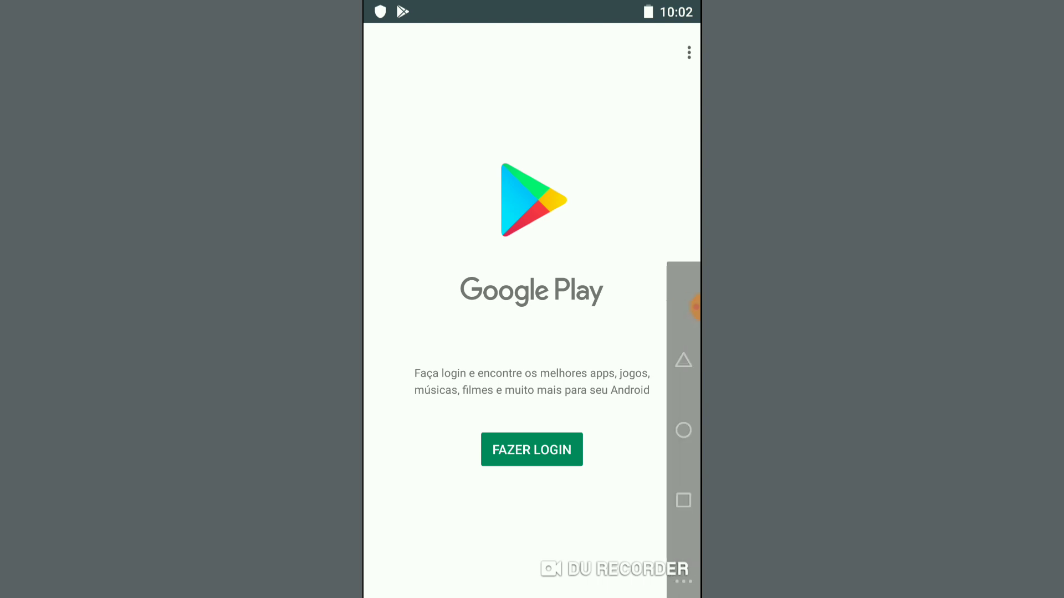
pyautogui.click(683, 430)
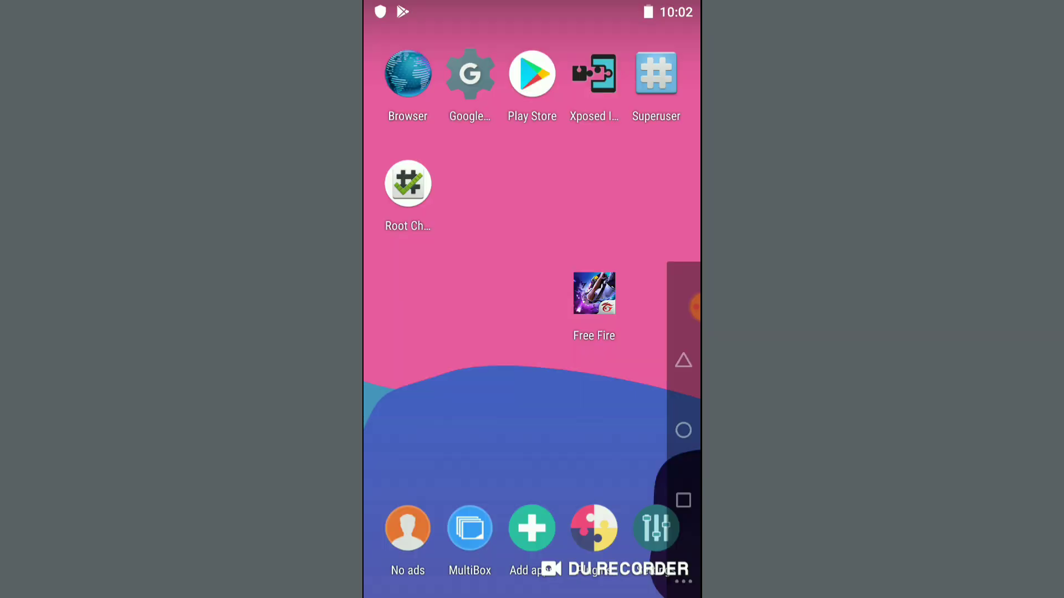
# - Run Root Checker to confirm root access is installed, then return to the virtual home screen
pyautogui.click(408, 183)
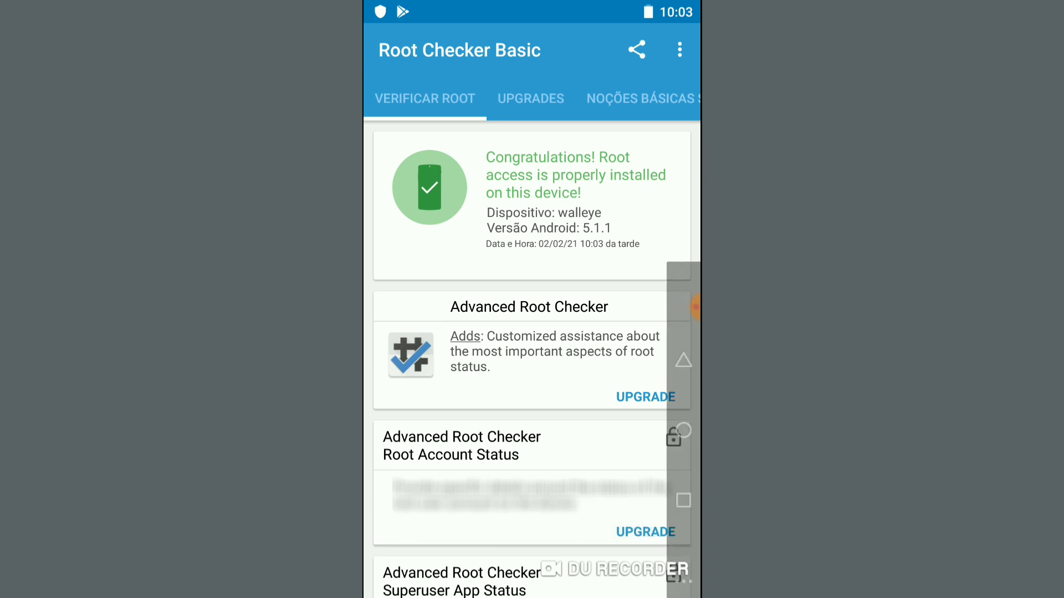
pyautogui.click(683, 431)
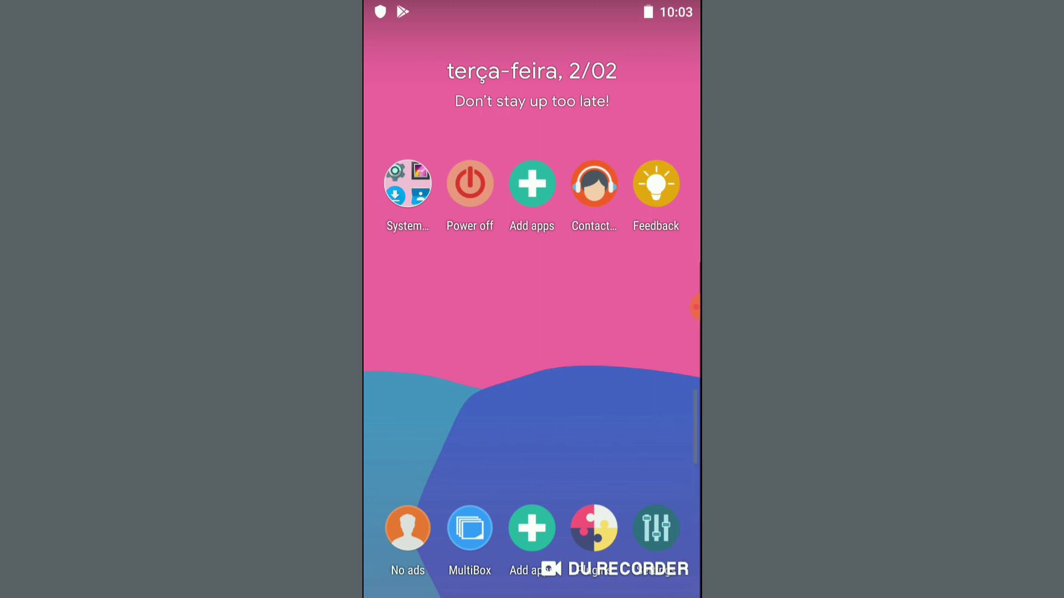